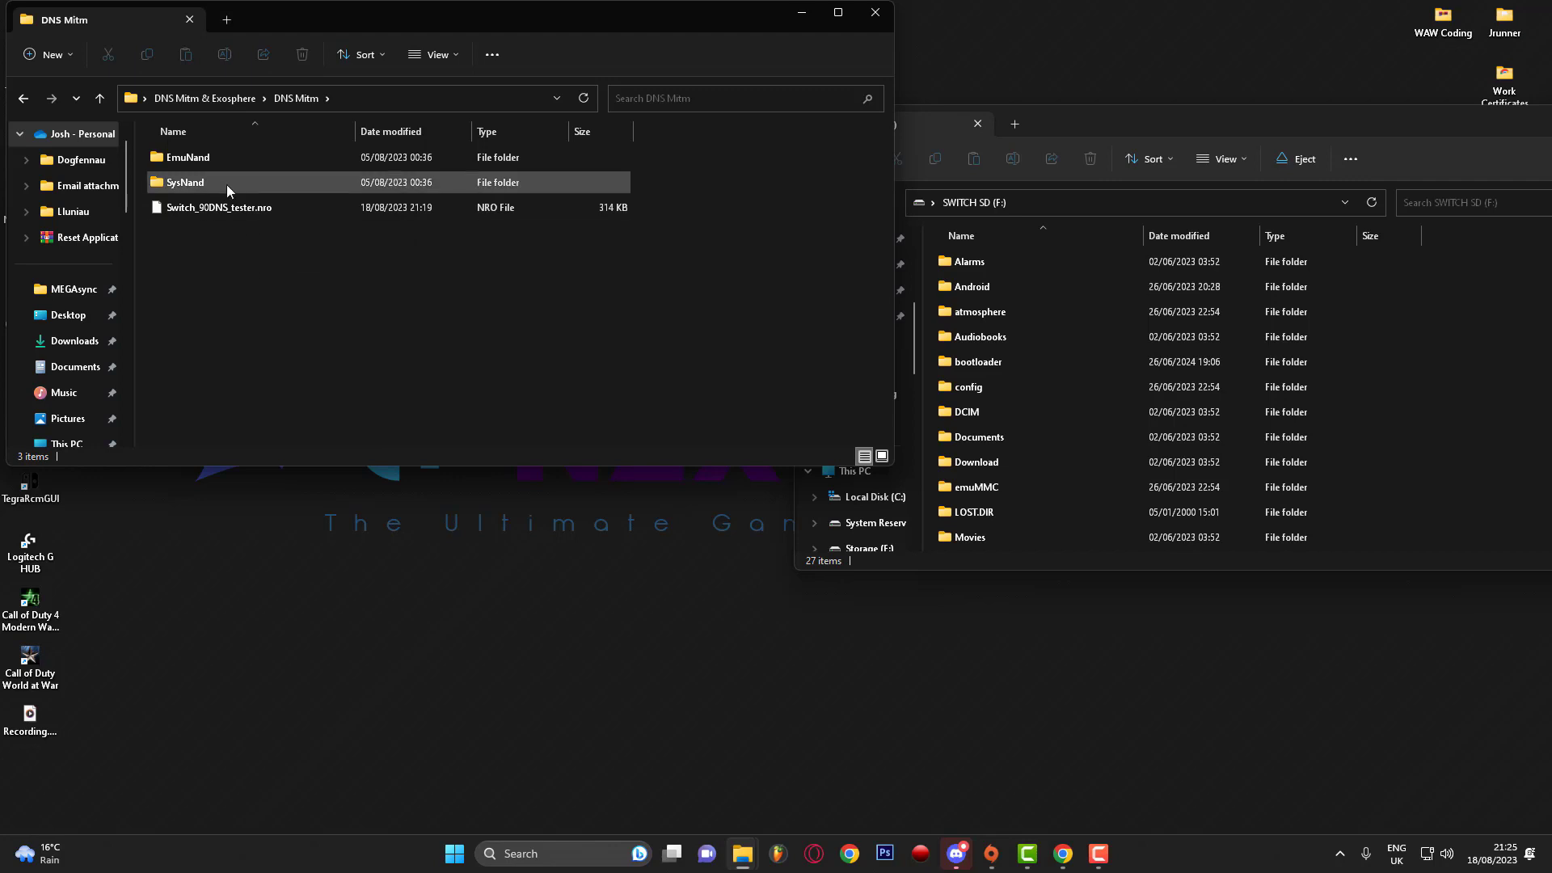
{"action": "left_click", "coordinate": [190, 165]}
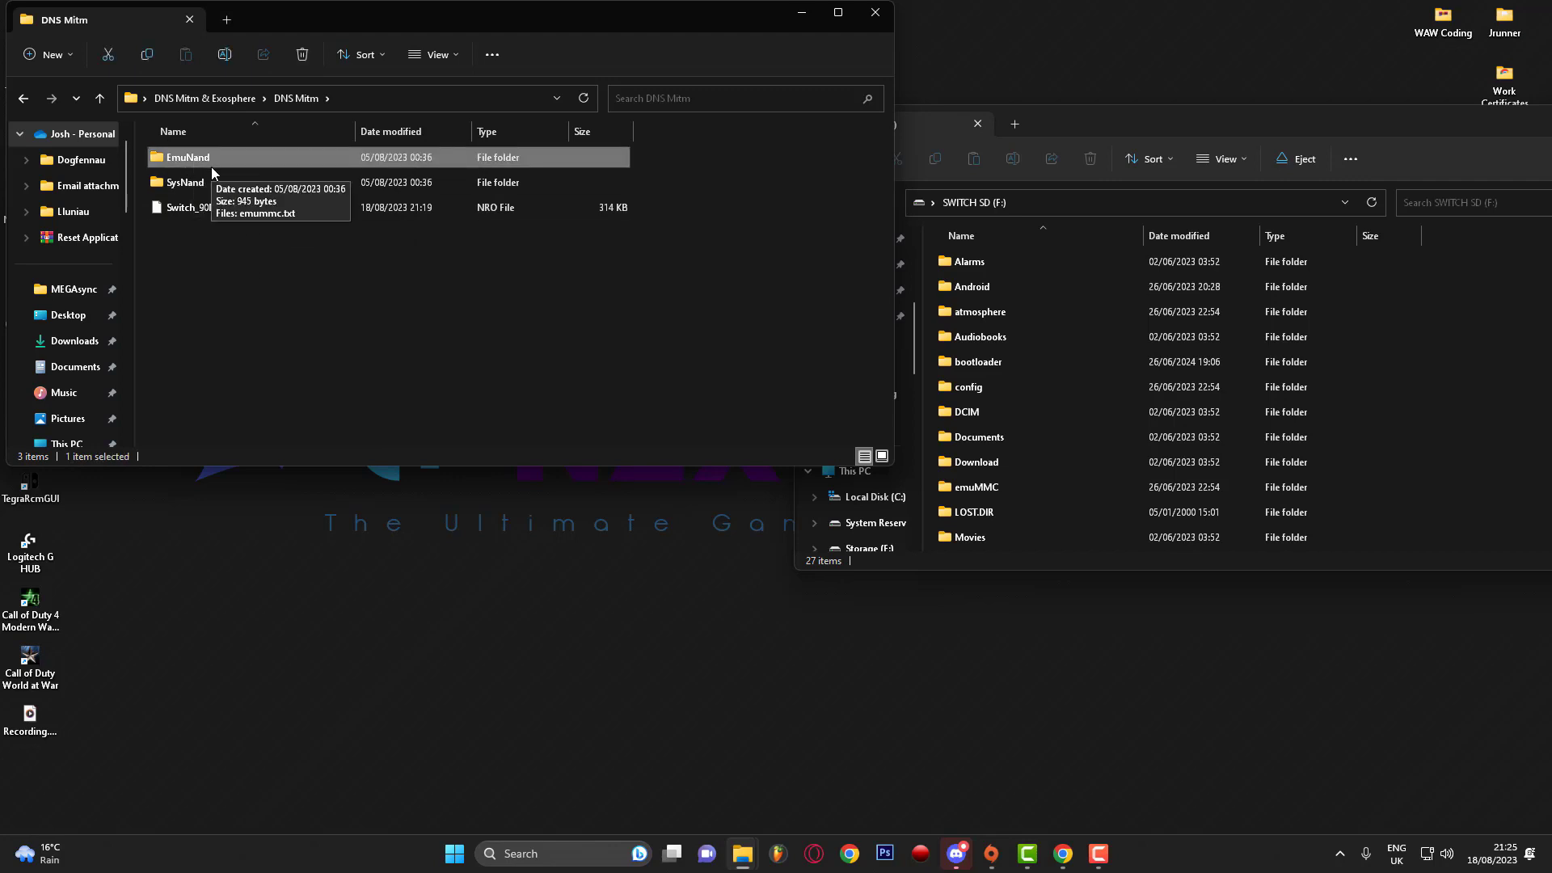
{"action": "left_click", "coordinate": [208, 186]}
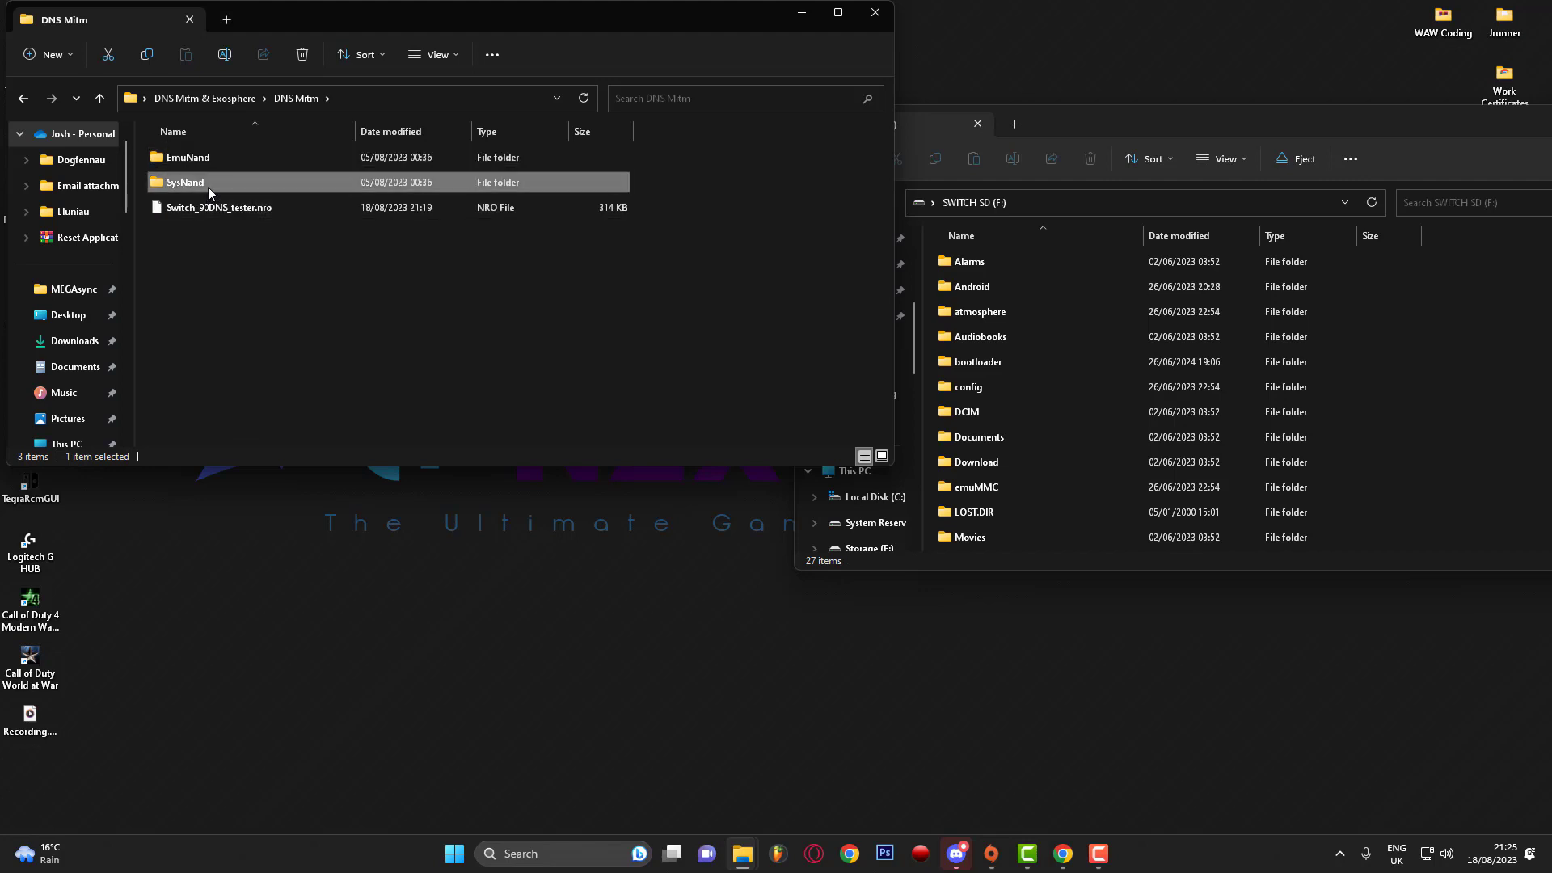
{"action": "left_click", "coordinate": [226, 165]}
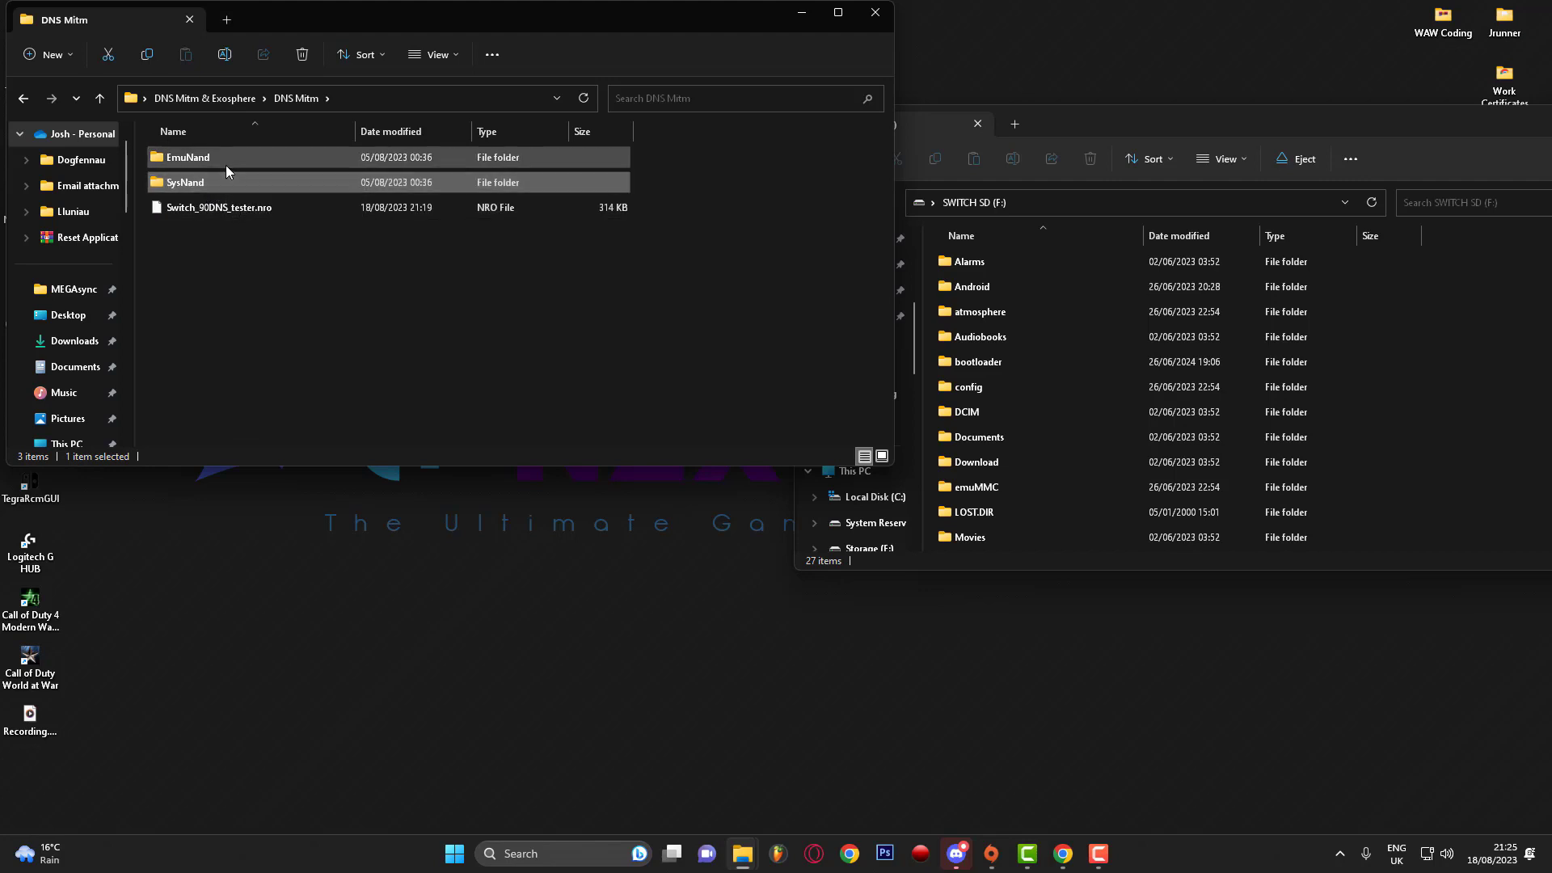
{"action": "left_click", "coordinate": [213, 185]}
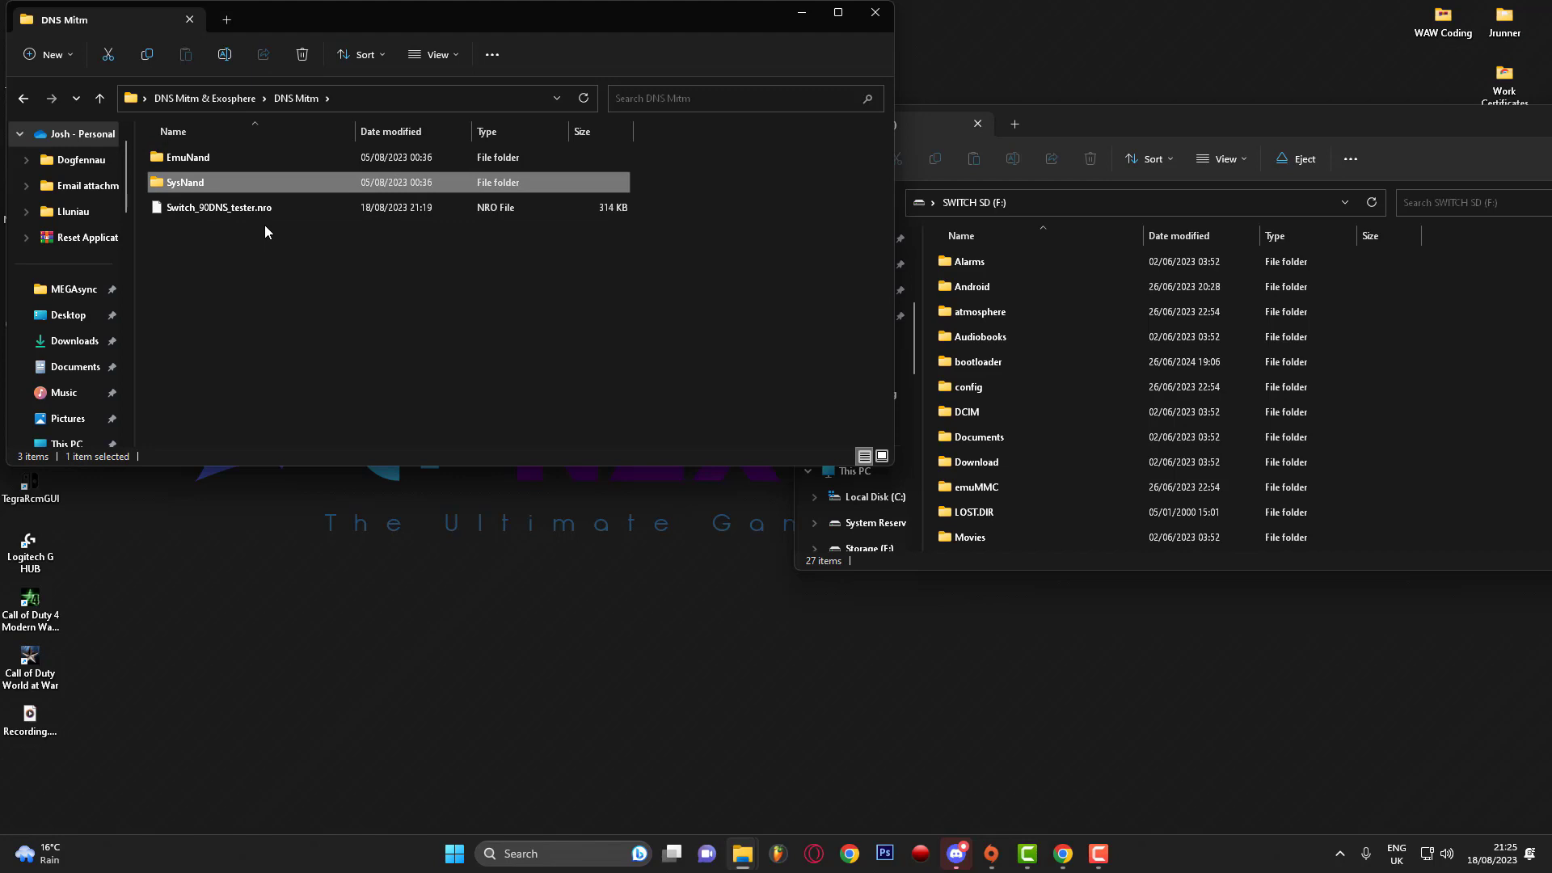
{"action": "mouse_move", "coordinate": [232, 185]}
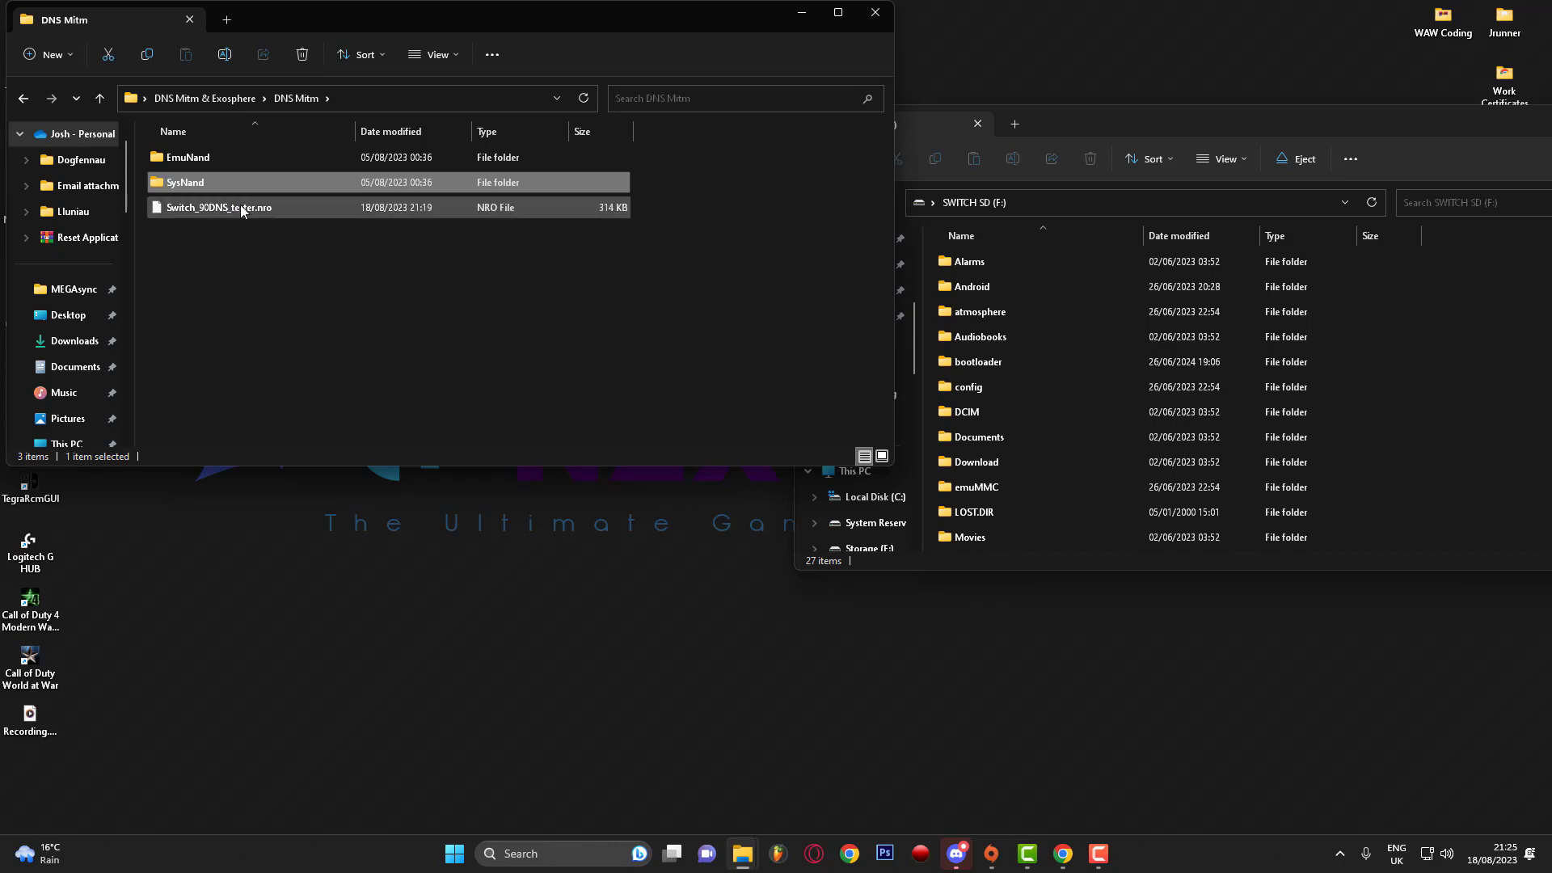
- Open the EmuNand folder inside DNS Mitm, and open the atmosphere/hosts folder on the SWITCH SD (F:) drive
{"action": "double_click", "coordinate": [211, 164]}
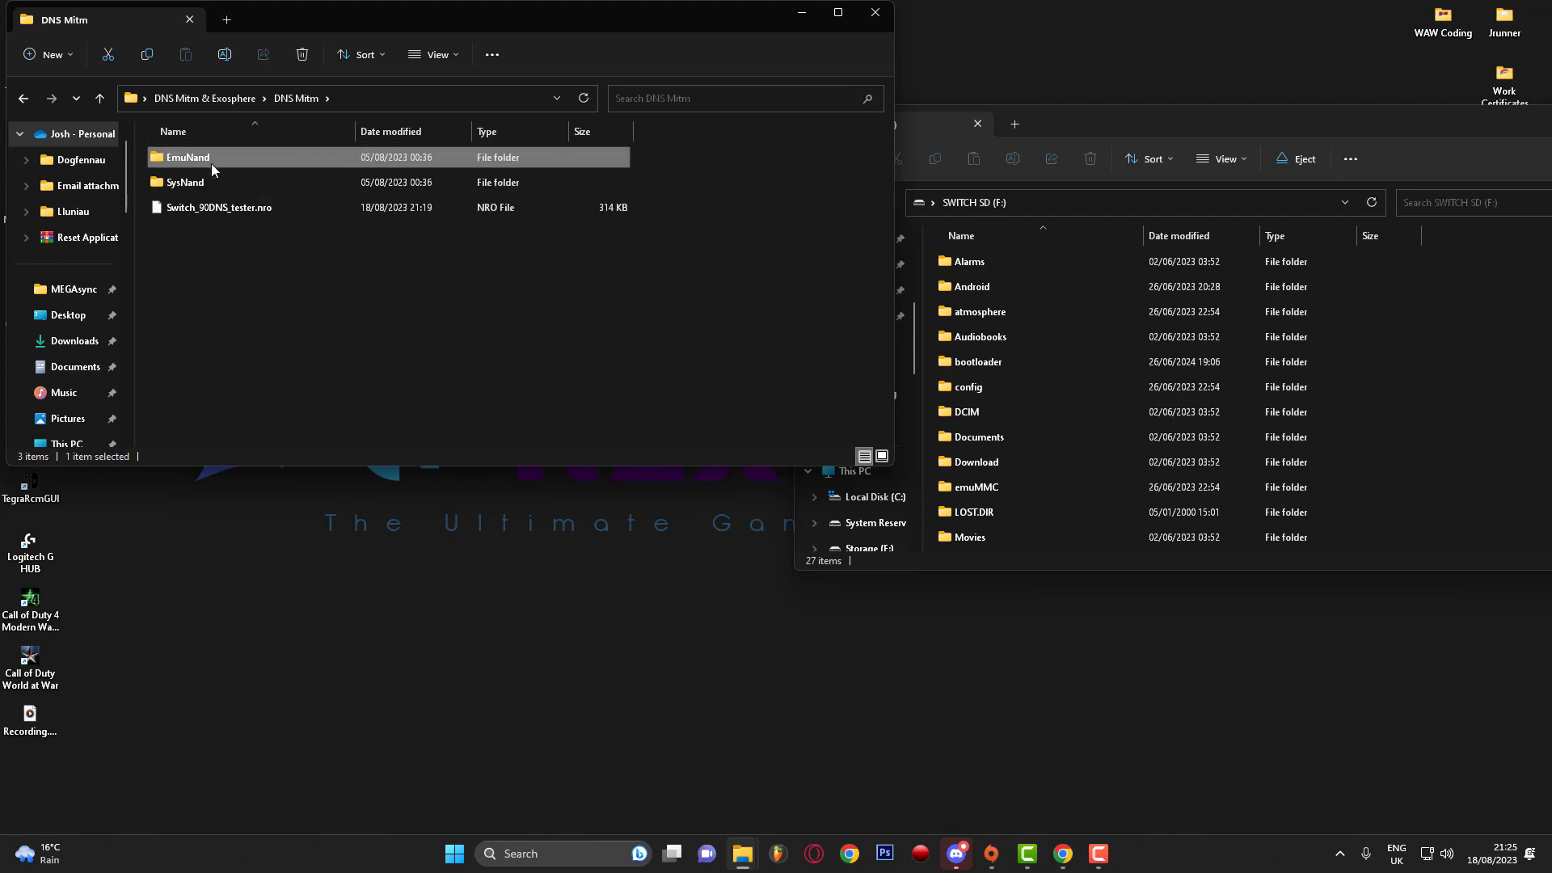
{"action": "left_click", "coordinate": [1118, 123]}
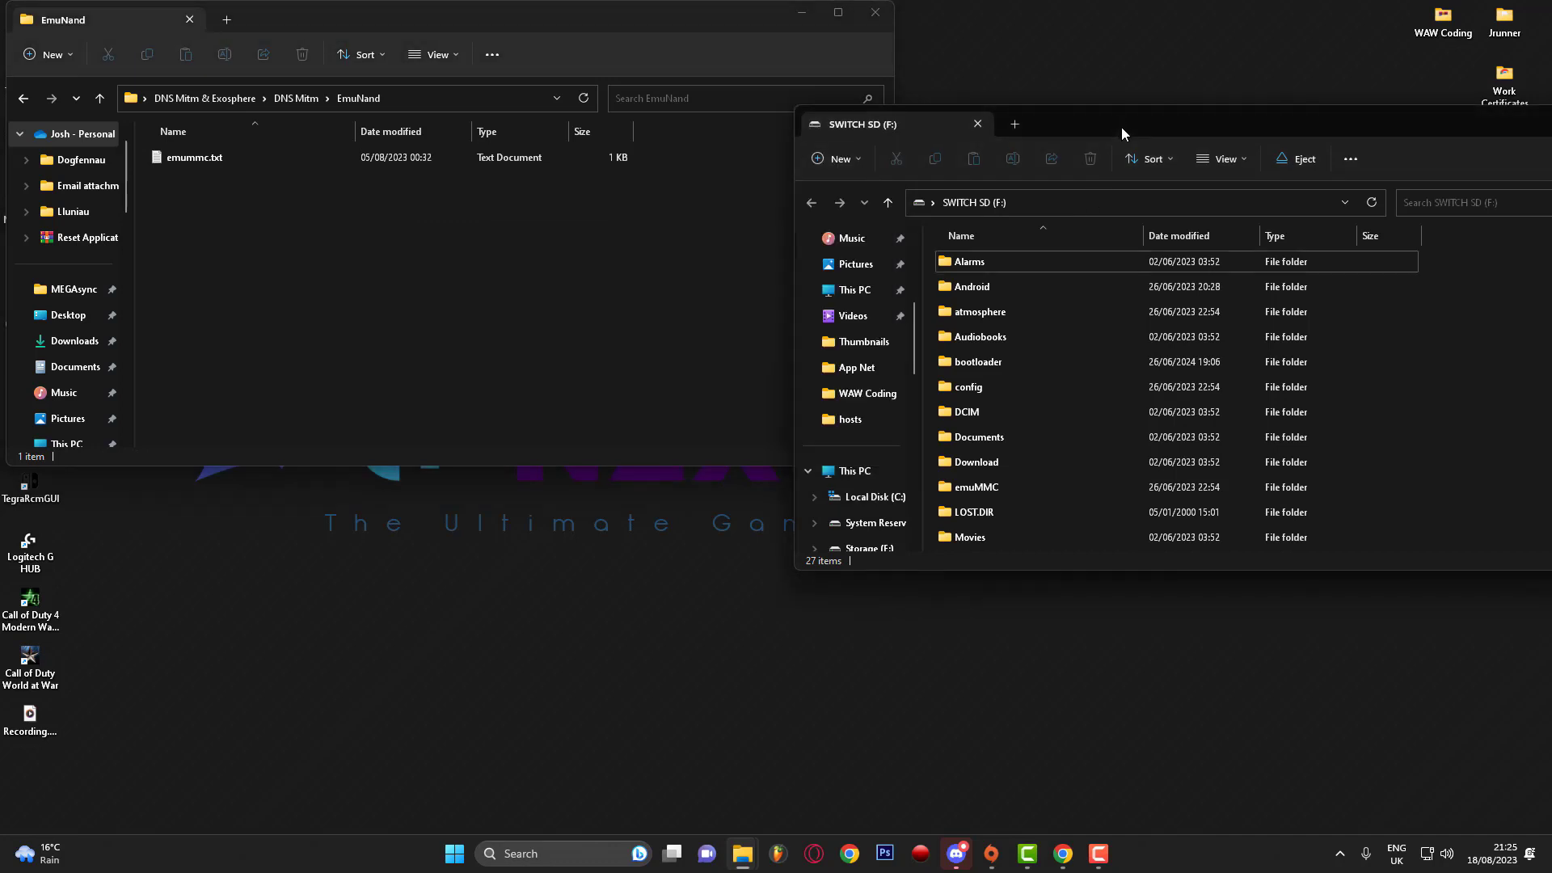
{"action": "left_click", "coordinate": [991, 315]}
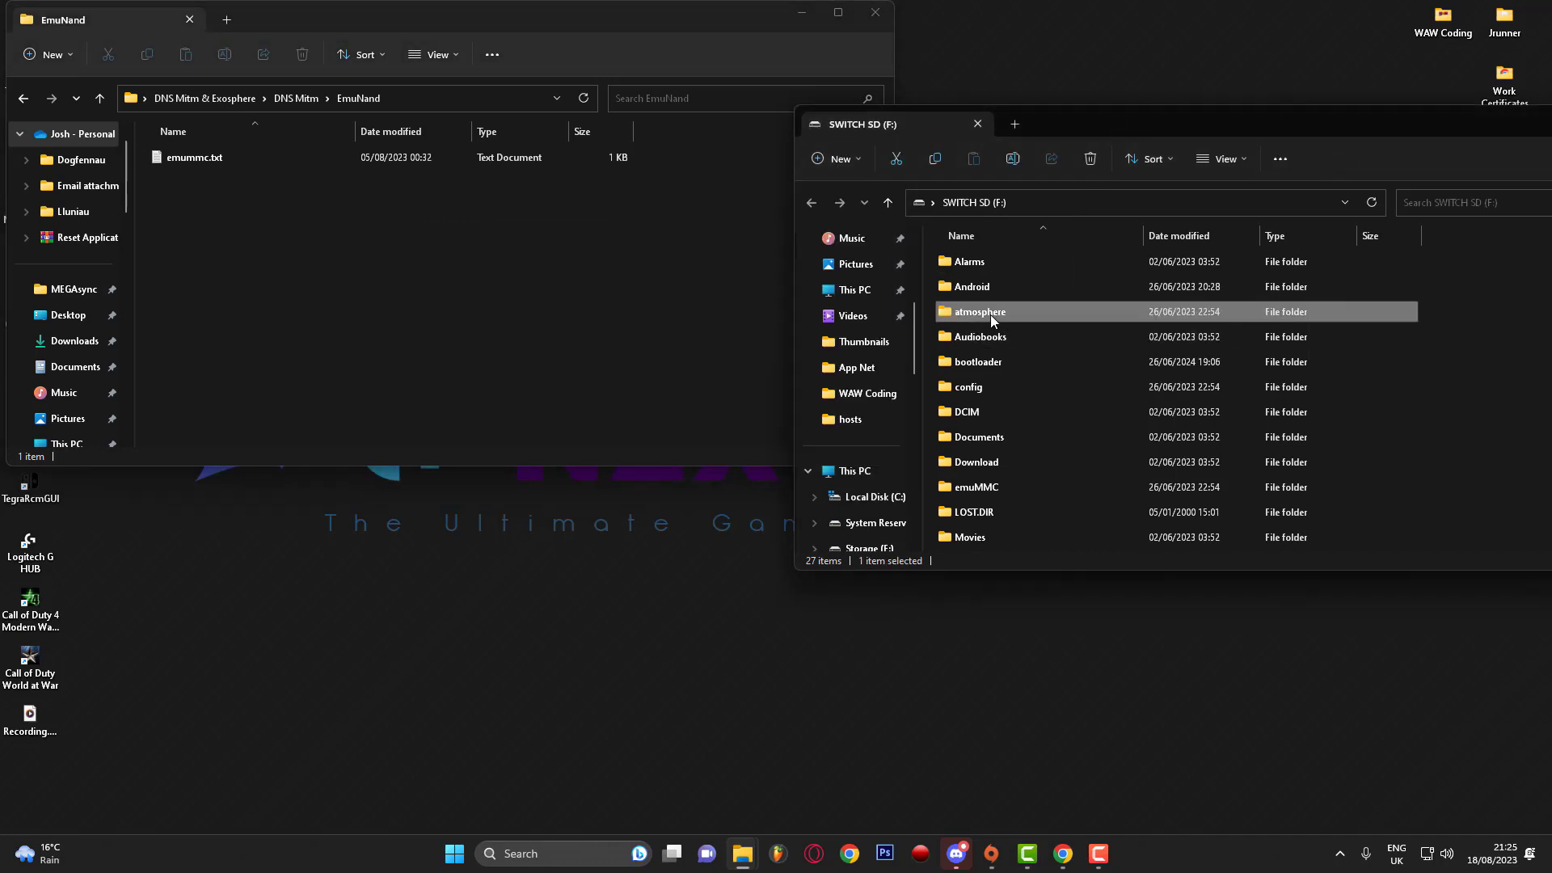
{"action": "double_click", "coordinate": [992, 313]}
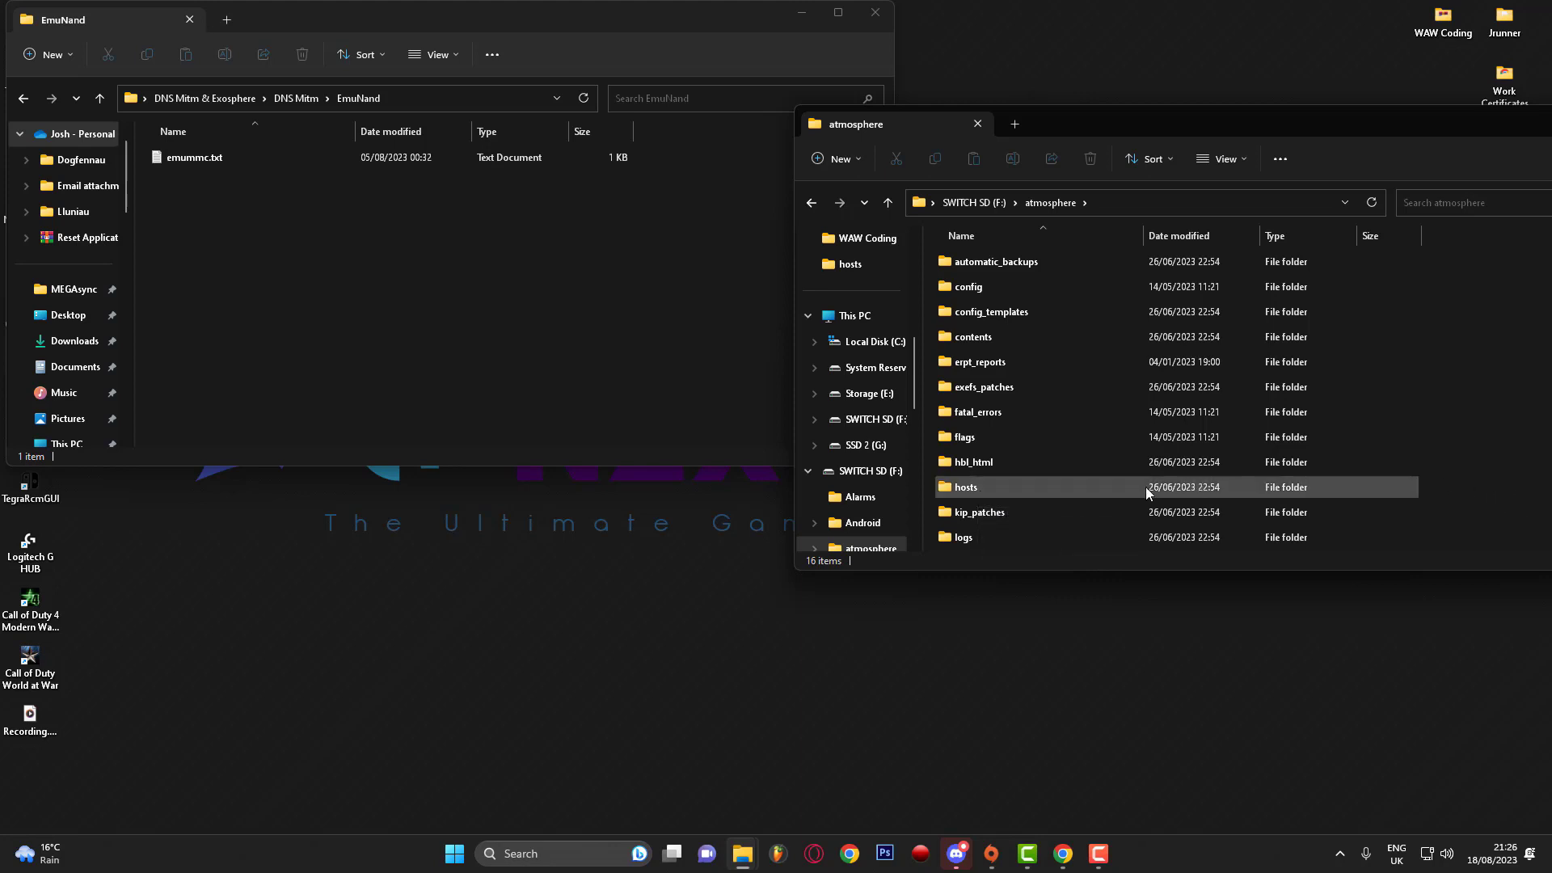
{"action": "left_click", "coordinate": [995, 490]}
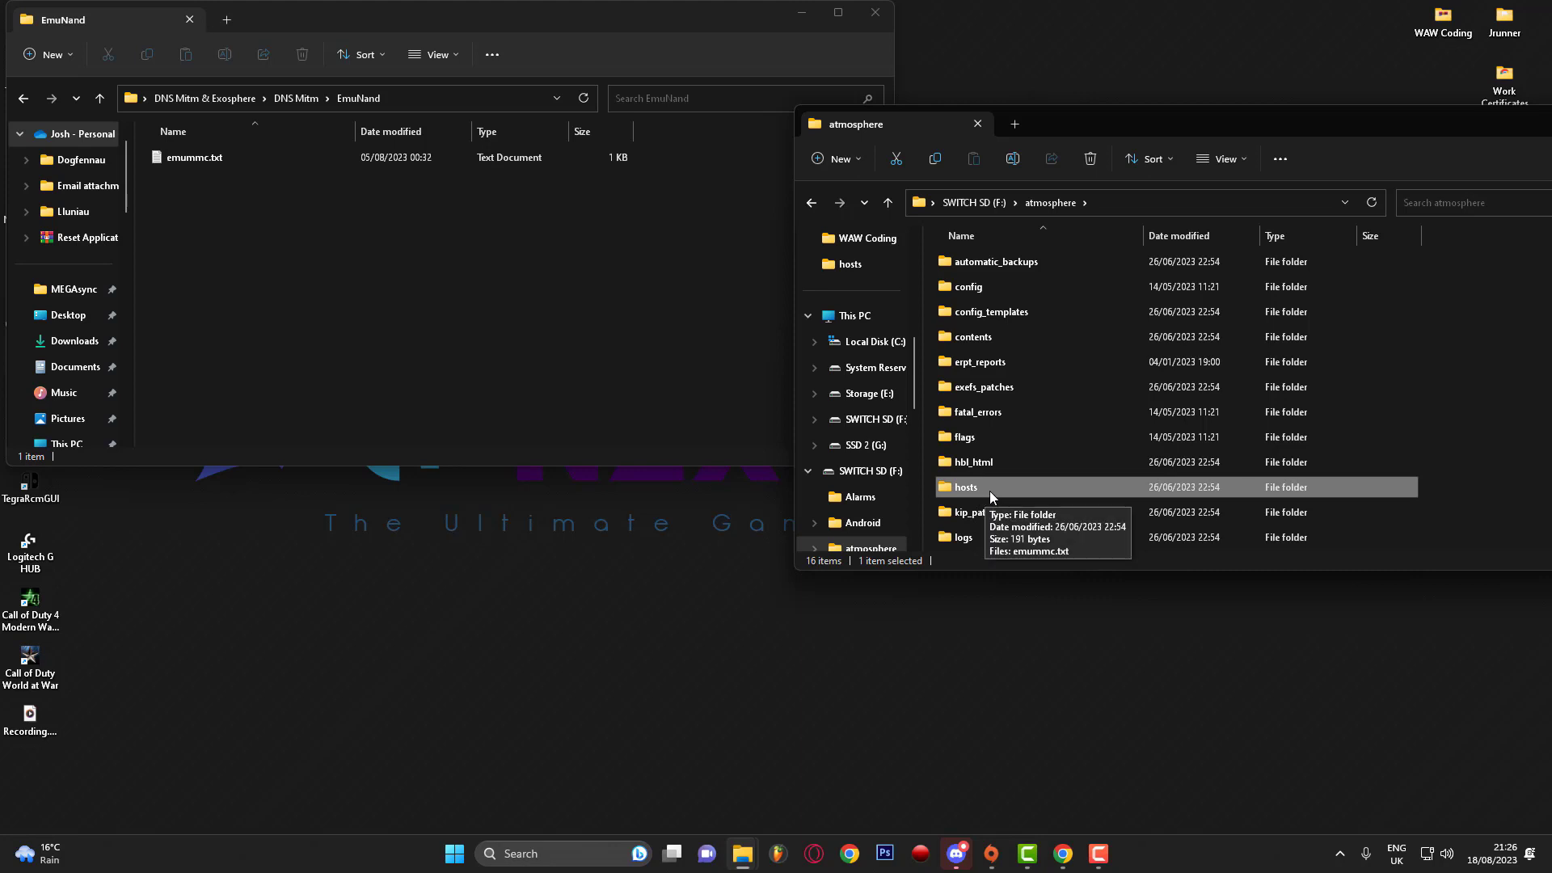
{"action": "double_click", "coordinate": [980, 489]}
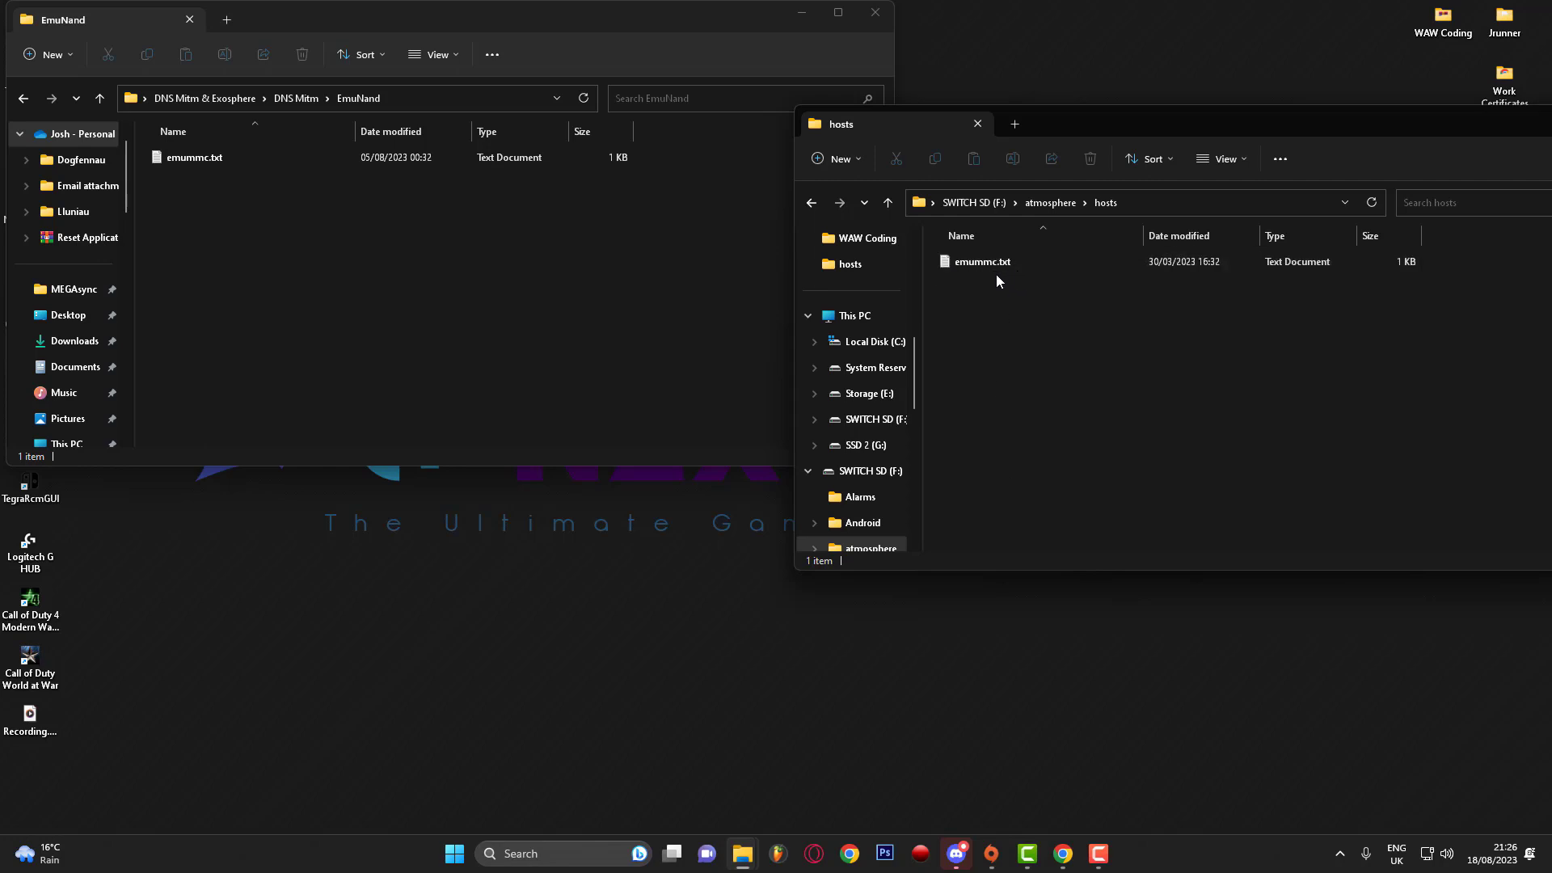
- Copy emummc.txt from the EmuNand folder into the SD card's hosts folder, replacing the existing file
{"action": "left_click", "coordinate": [218, 172]}
{"action": "left_click", "coordinate": [222, 163]}
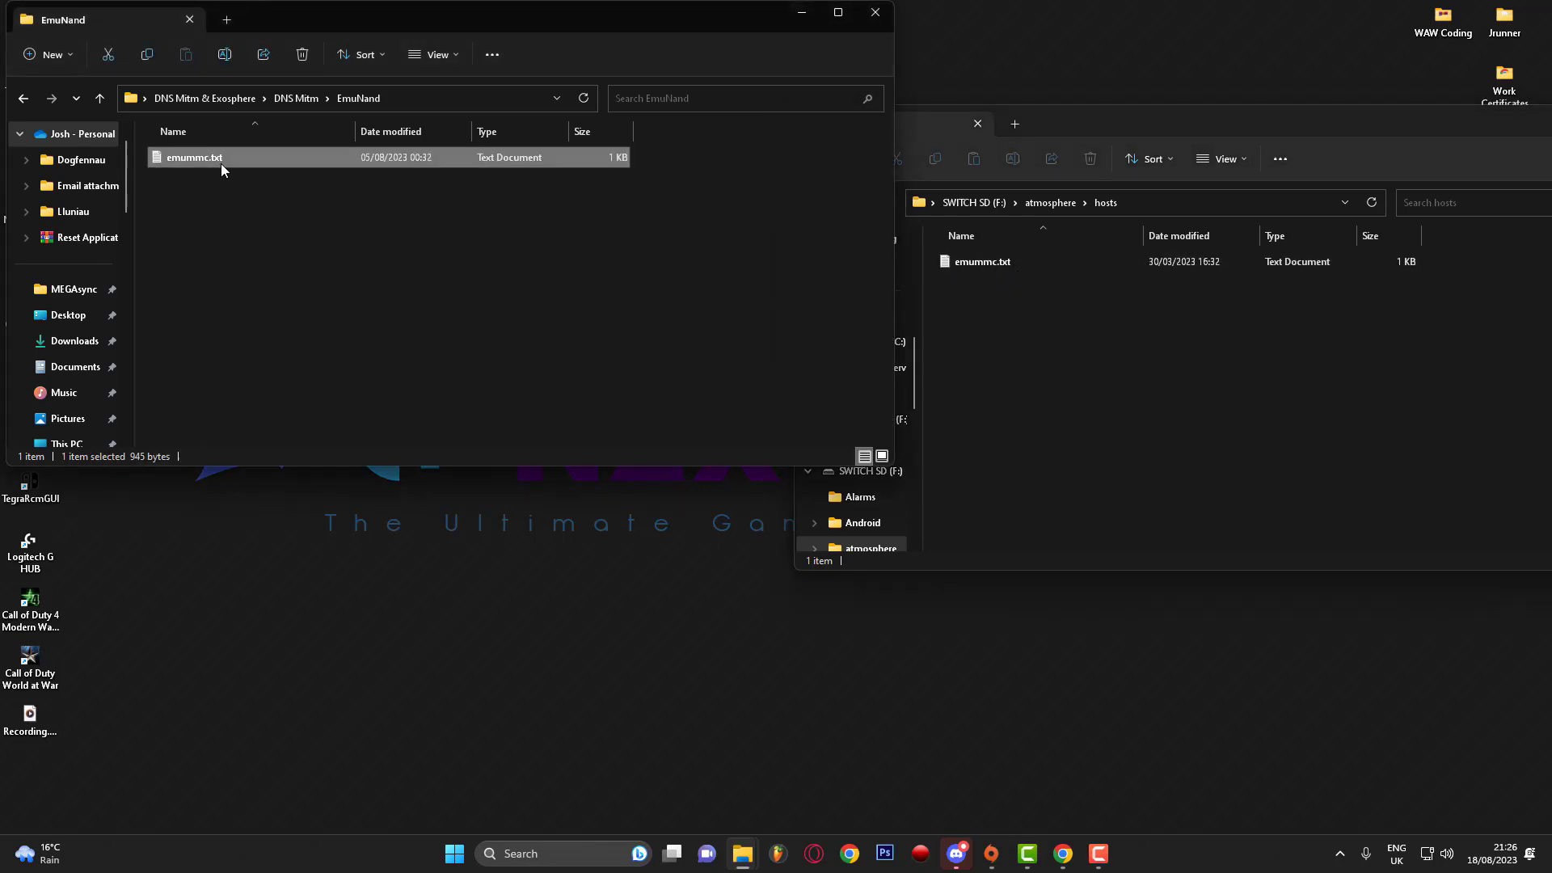
{"action": "left_click_drag", "start_coordinate": [211, 159], "coordinate": [1028, 413]}
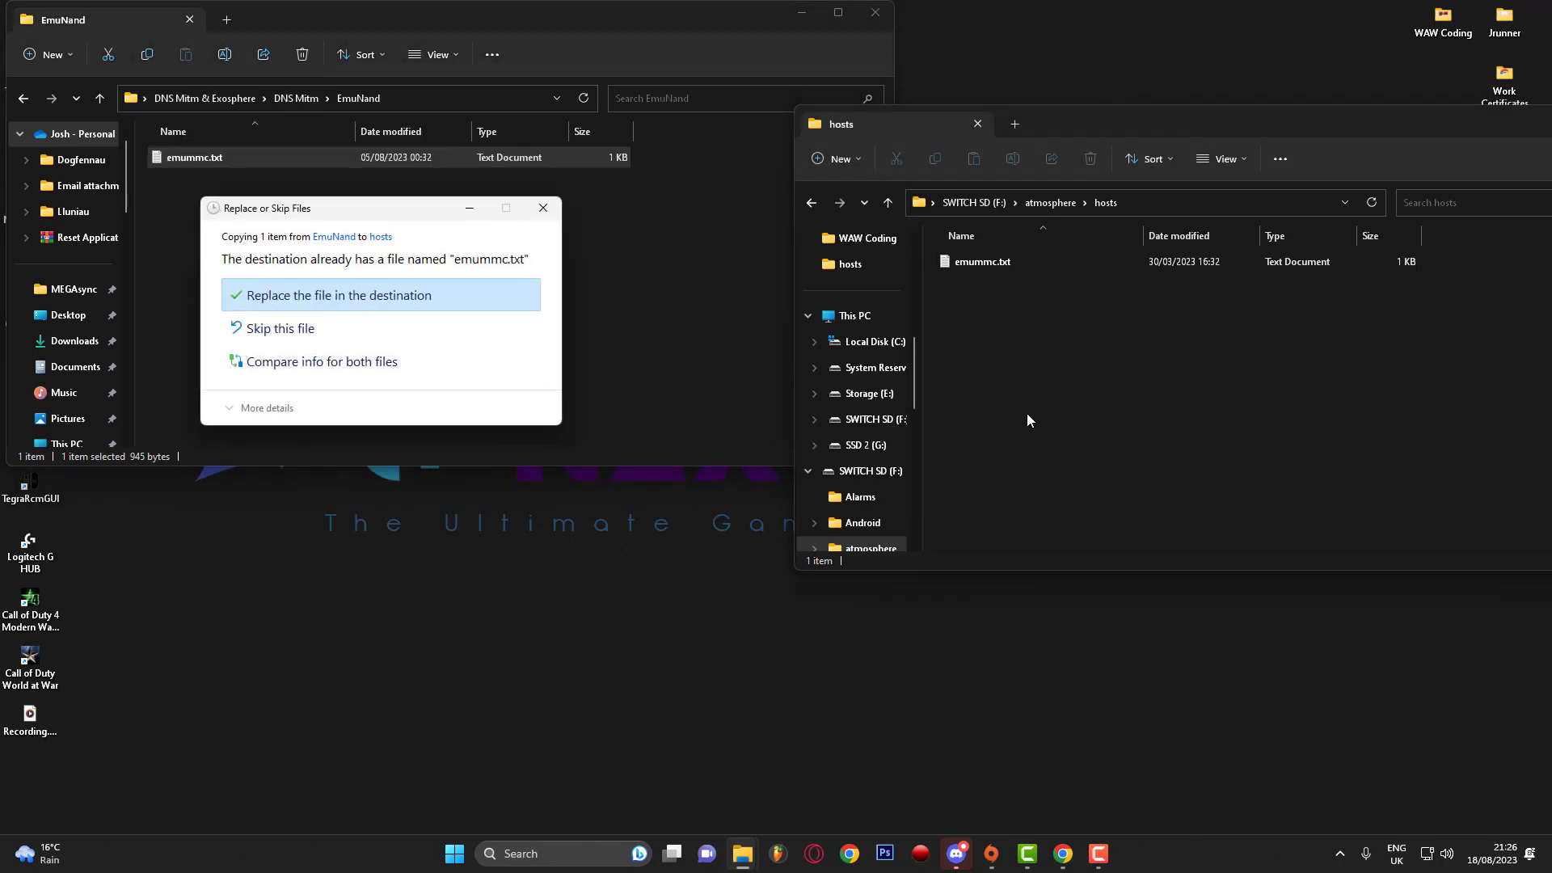
{"action": "left_click", "coordinate": [412, 294]}
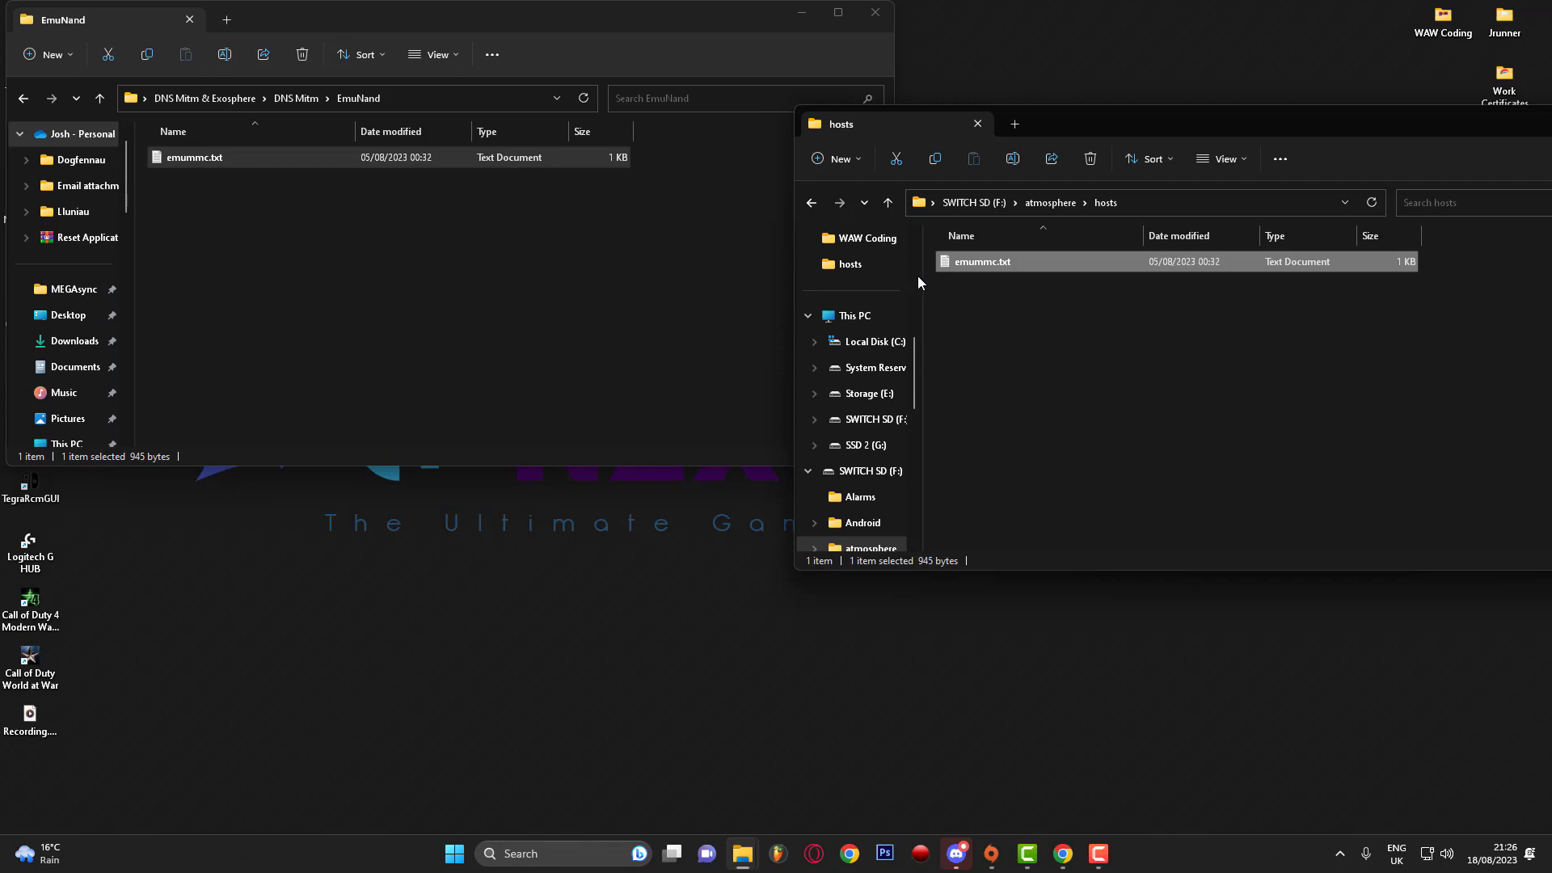
- Copy Switch_90DNS_tester.nro from the DNS Mitm folder into the switch folder on the SWITCH SD (F:) drive
{"action": "left_click", "coordinate": [814, 206]}
{"action": "left_click", "coordinate": [816, 210]}
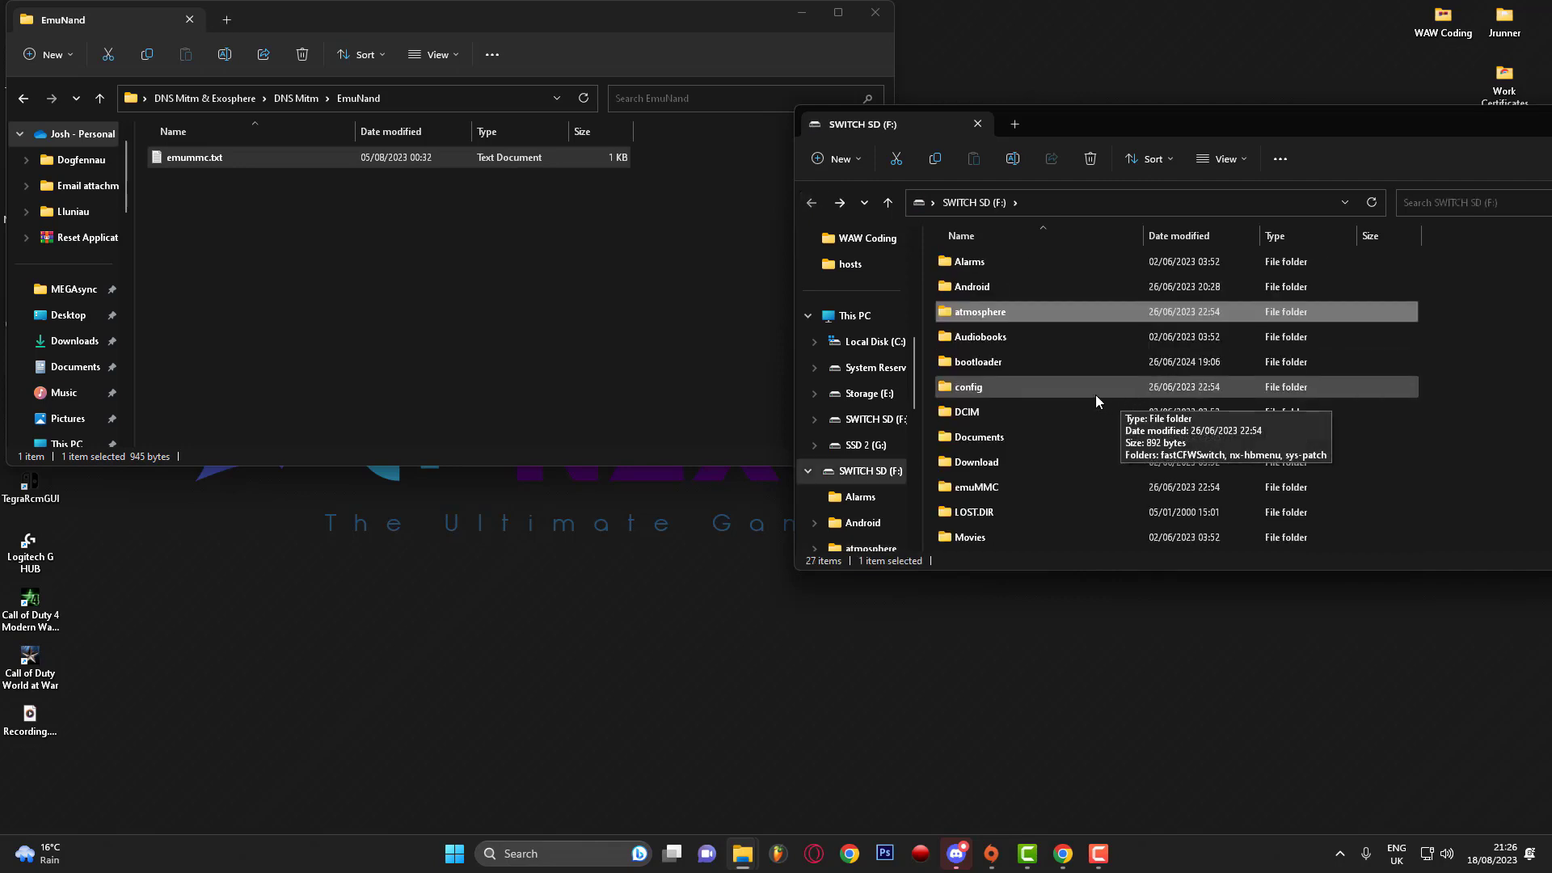
{"action": "scroll", "coordinate": [1057, 389], "scroll_direction": "down", "scroll_amount": 4}
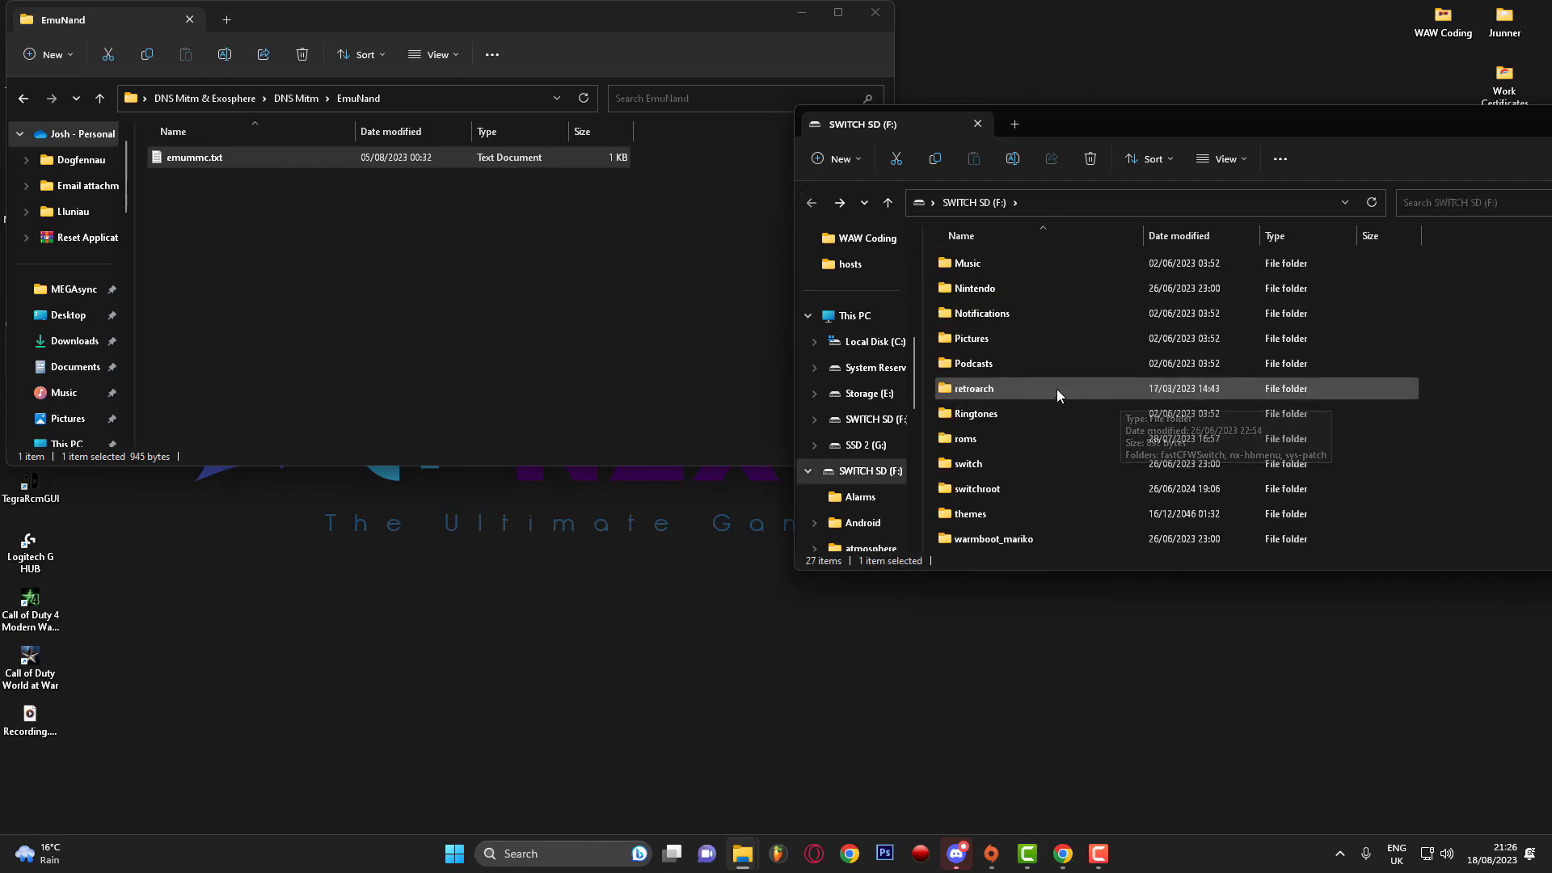
{"action": "double_click", "coordinate": [1000, 462]}
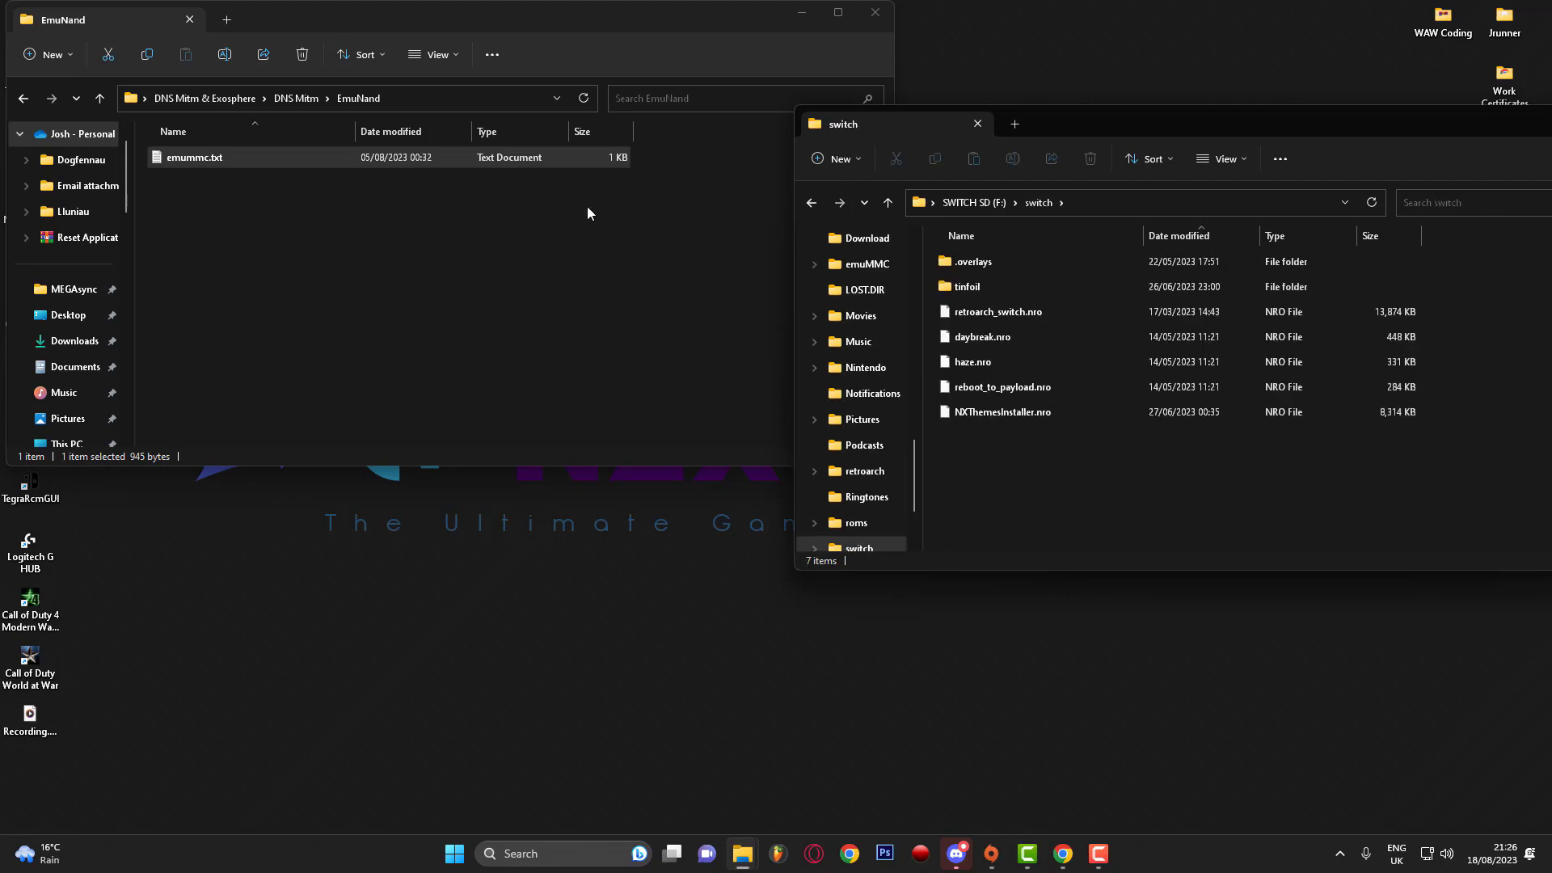
{"action": "left_click", "coordinate": [24, 99]}
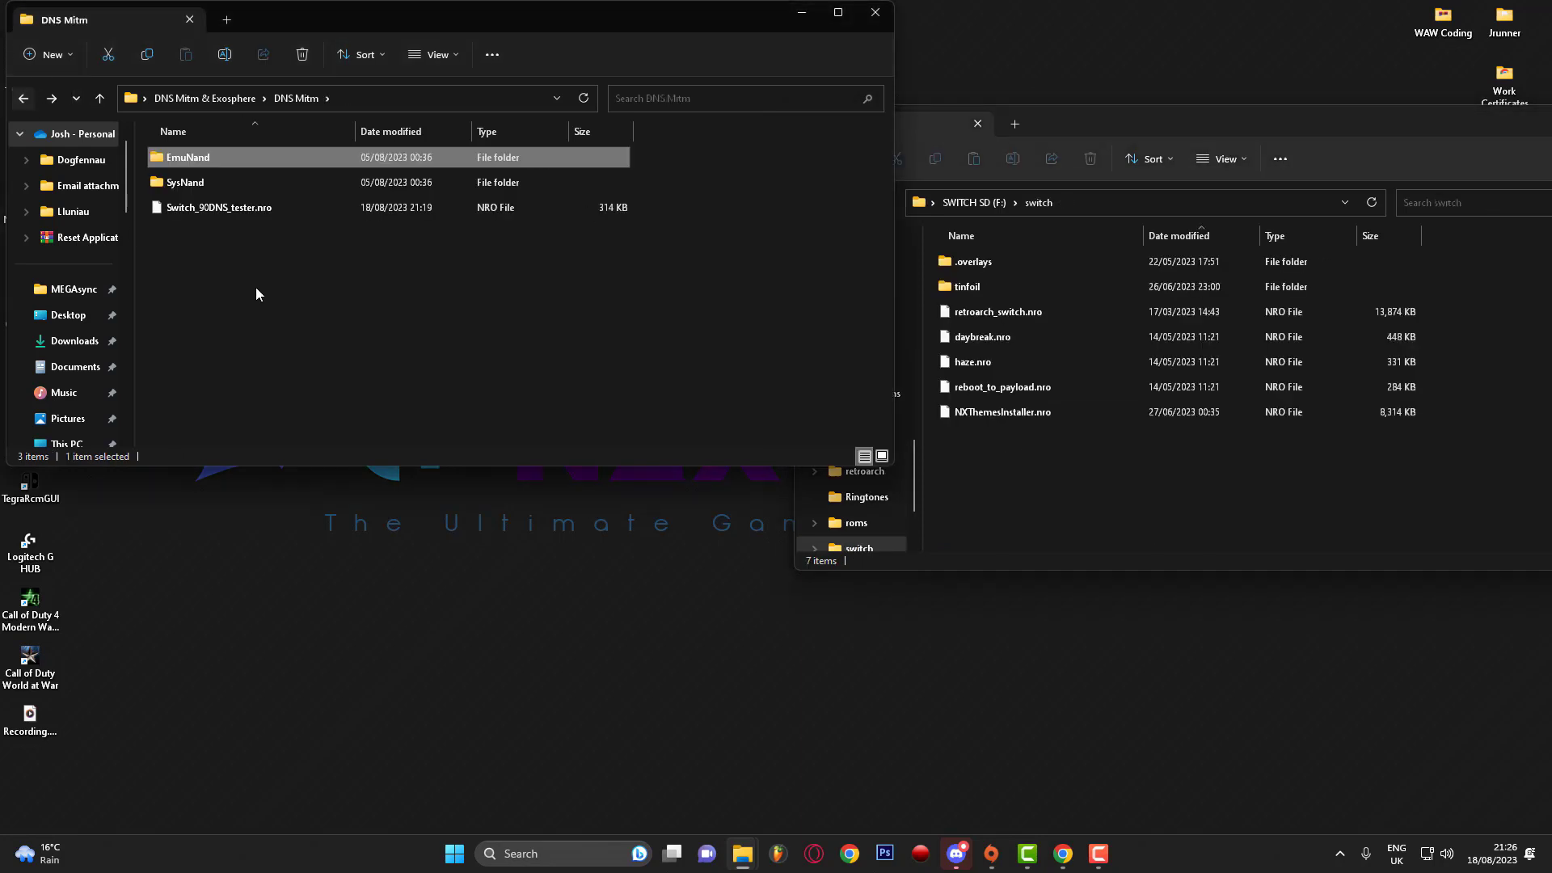
{"action": "left_click", "coordinate": [234, 210]}
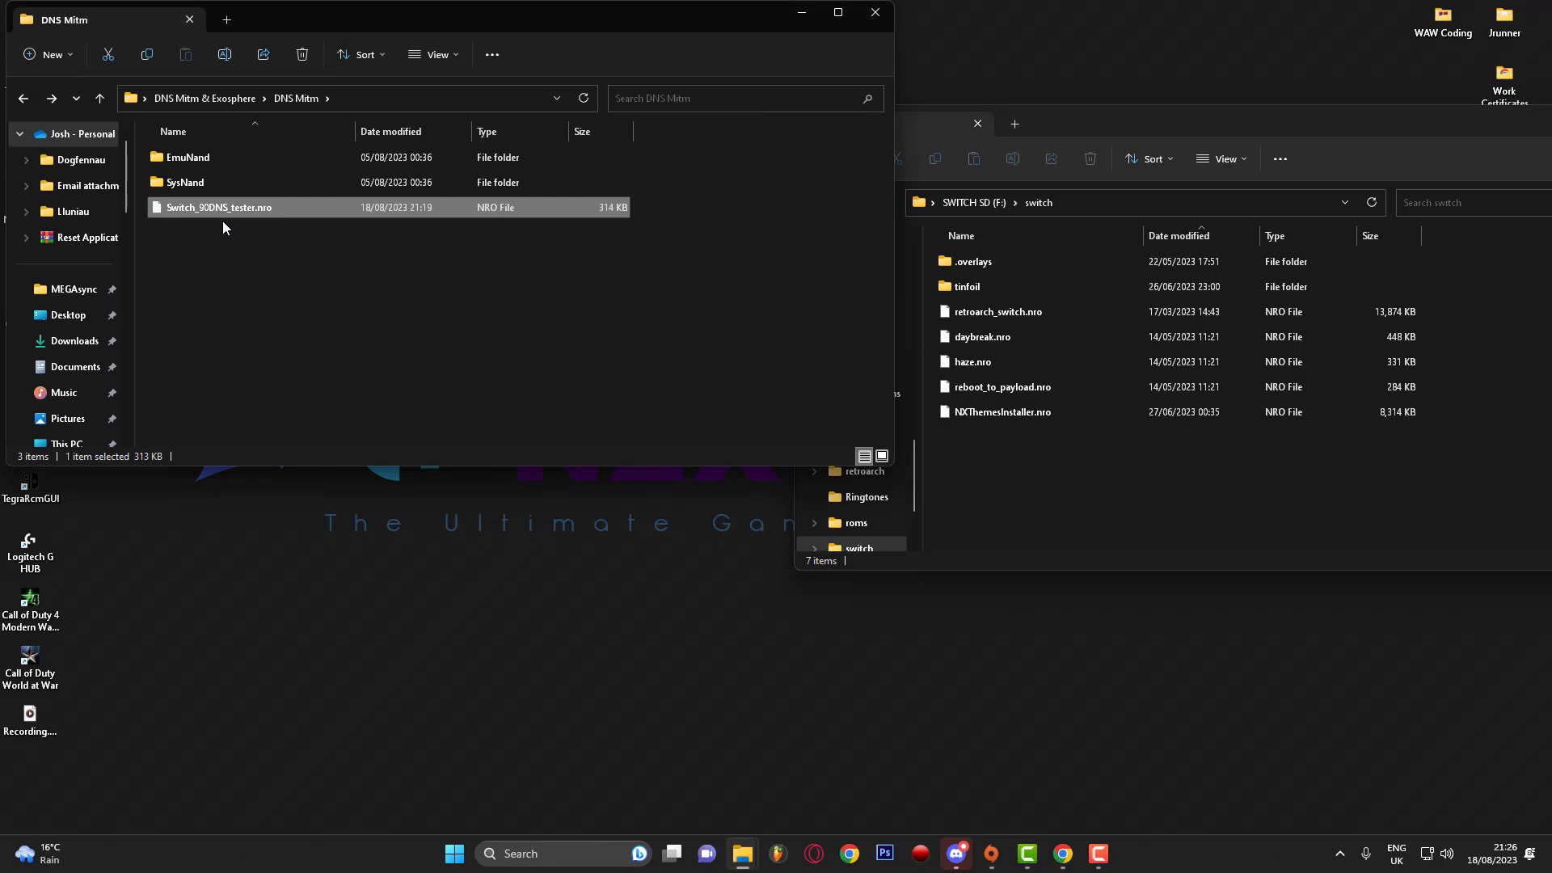
{"action": "left_click_drag", "start_coordinate": [225, 215], "coordinate": [950, 435]}
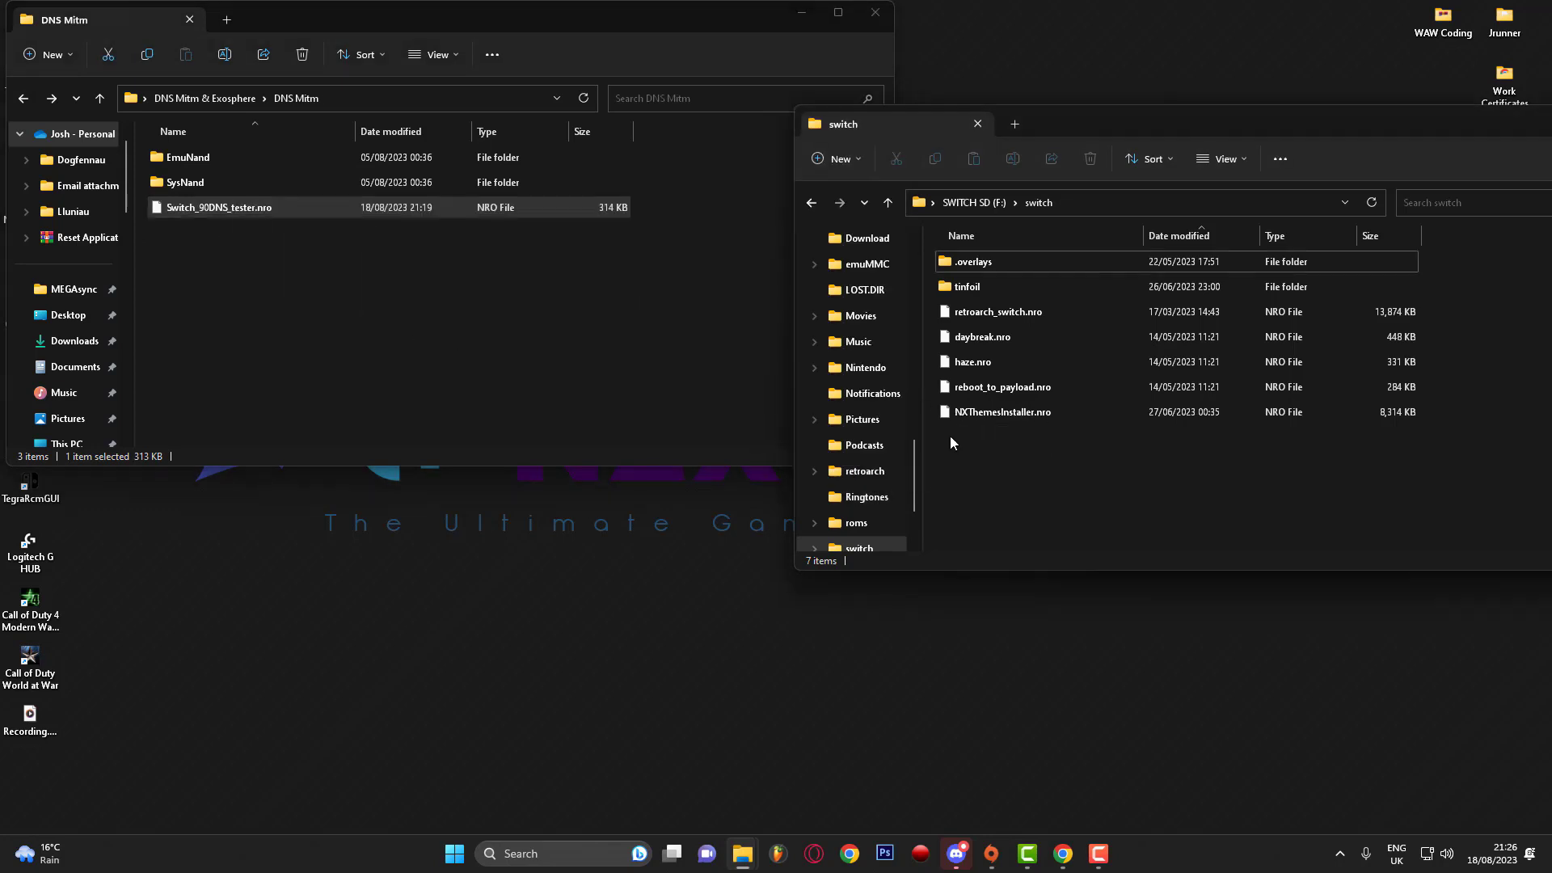
{"action": "left_click_drag", "start_coordinate": [1084, 123], "coordinate": [775, 236]}
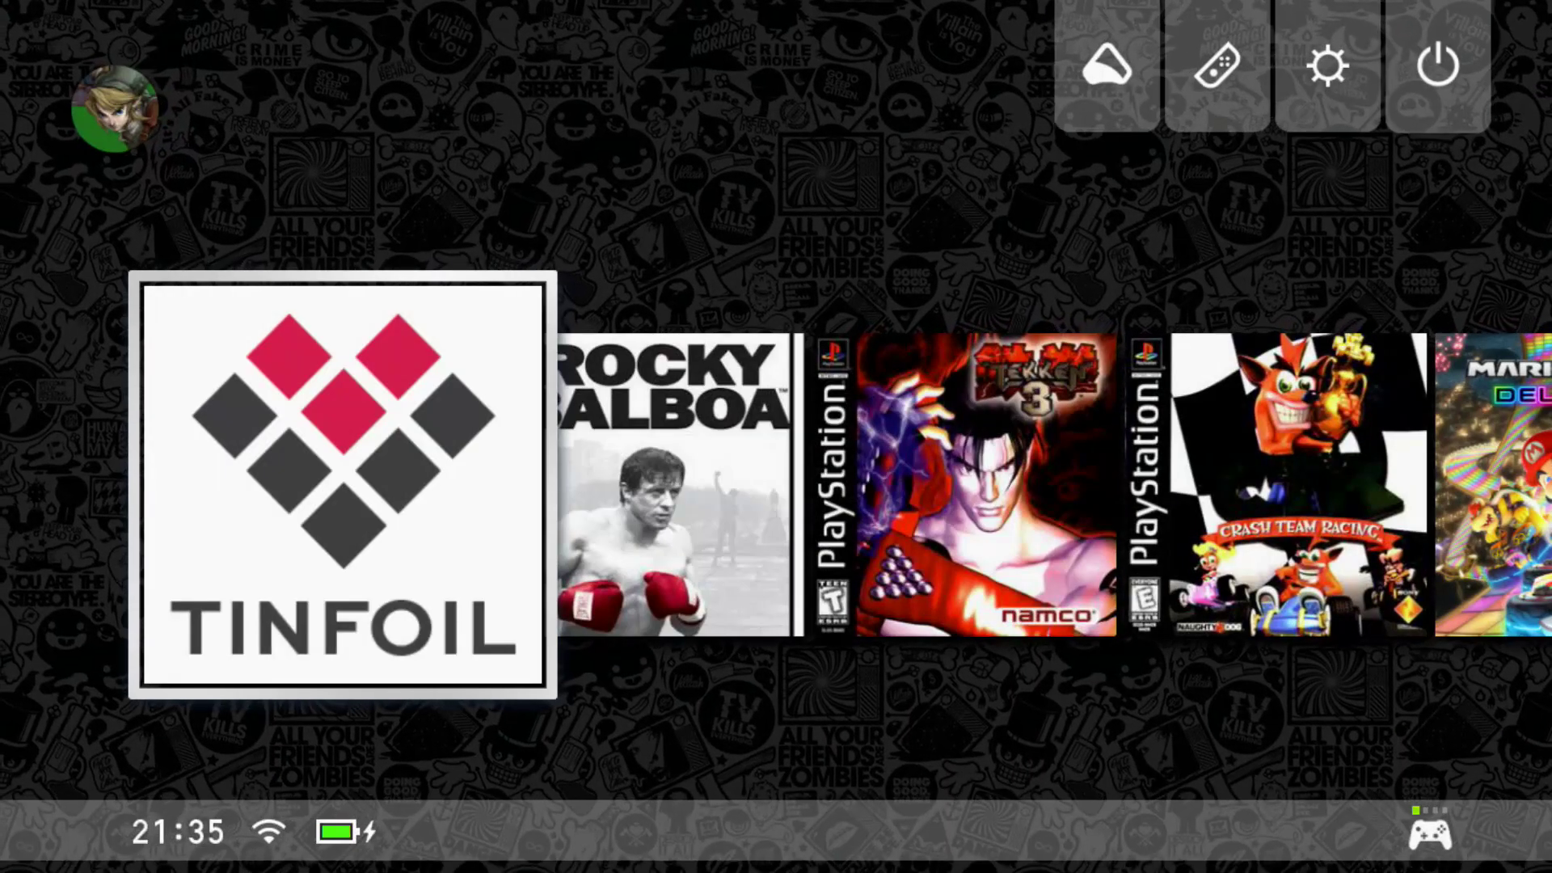
- Open hbmenu from the console's home screen and run the 90DNS Testing Utility to check the Nintendo domains, exiting it when done
{"action": "key", "text": "Right"}
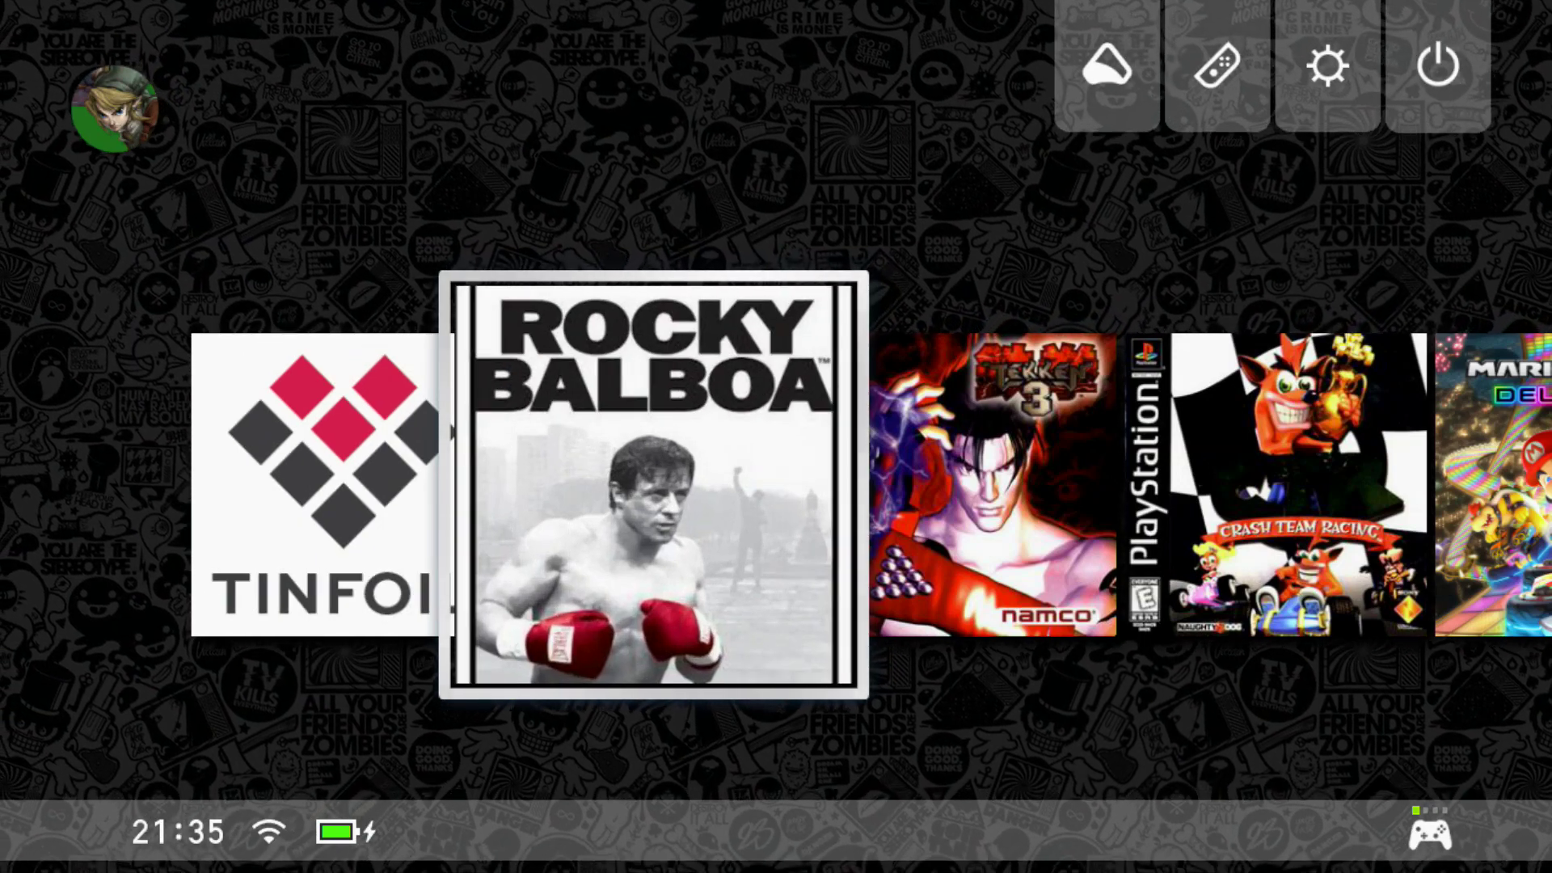
{"action": "key", "text": "Up"}
{"action": "key", "text": "Right"}
{"action": "key", "text": "Left"}
{"action": "key", "text": "Return"}
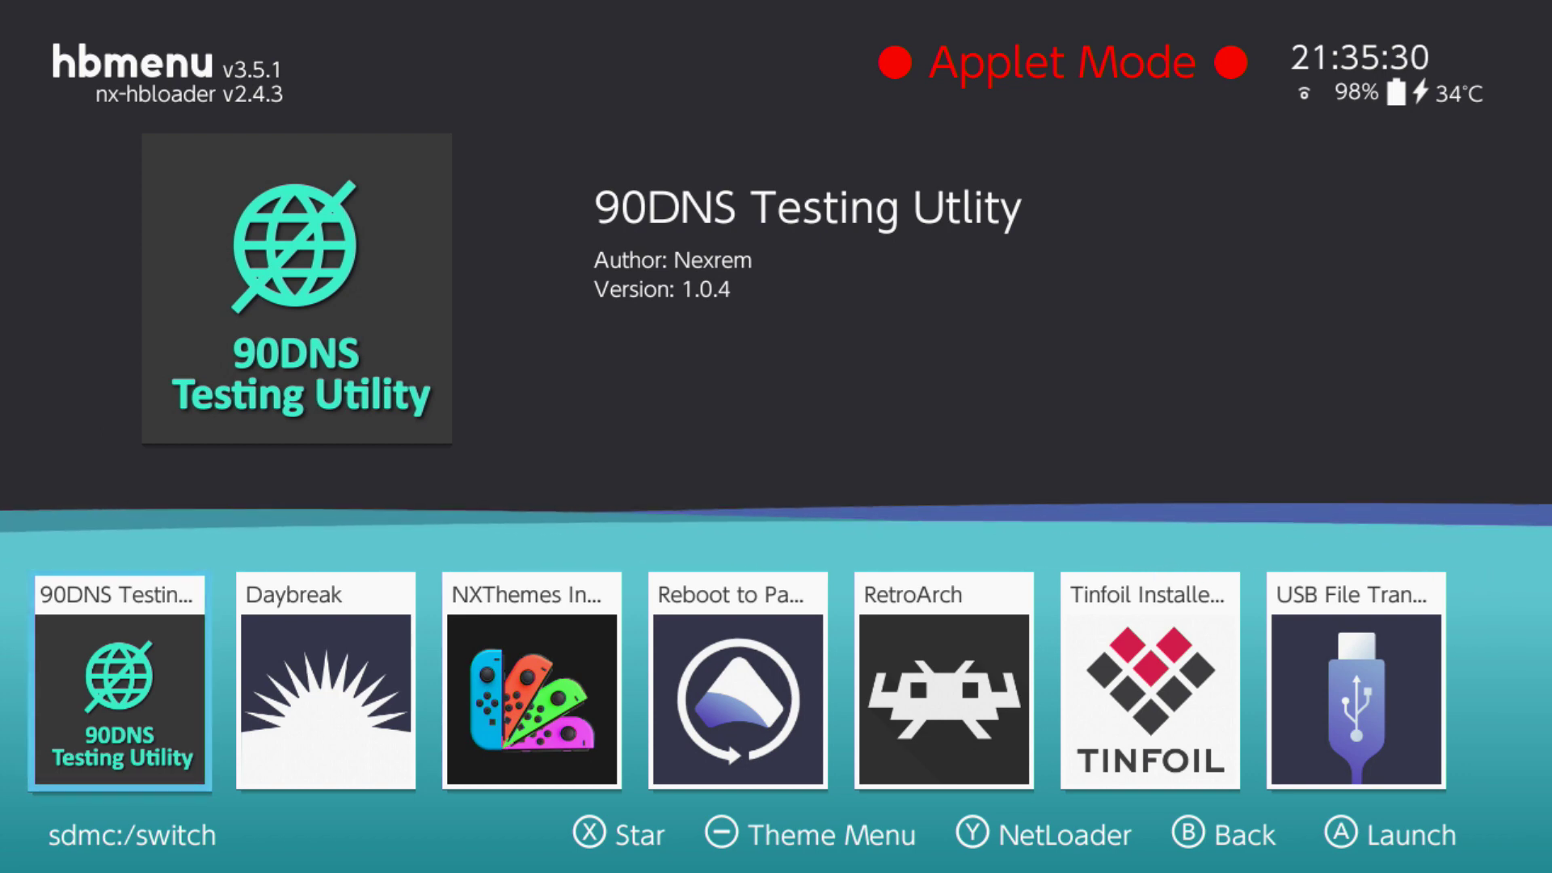
{"action": "key", "text": "a"}
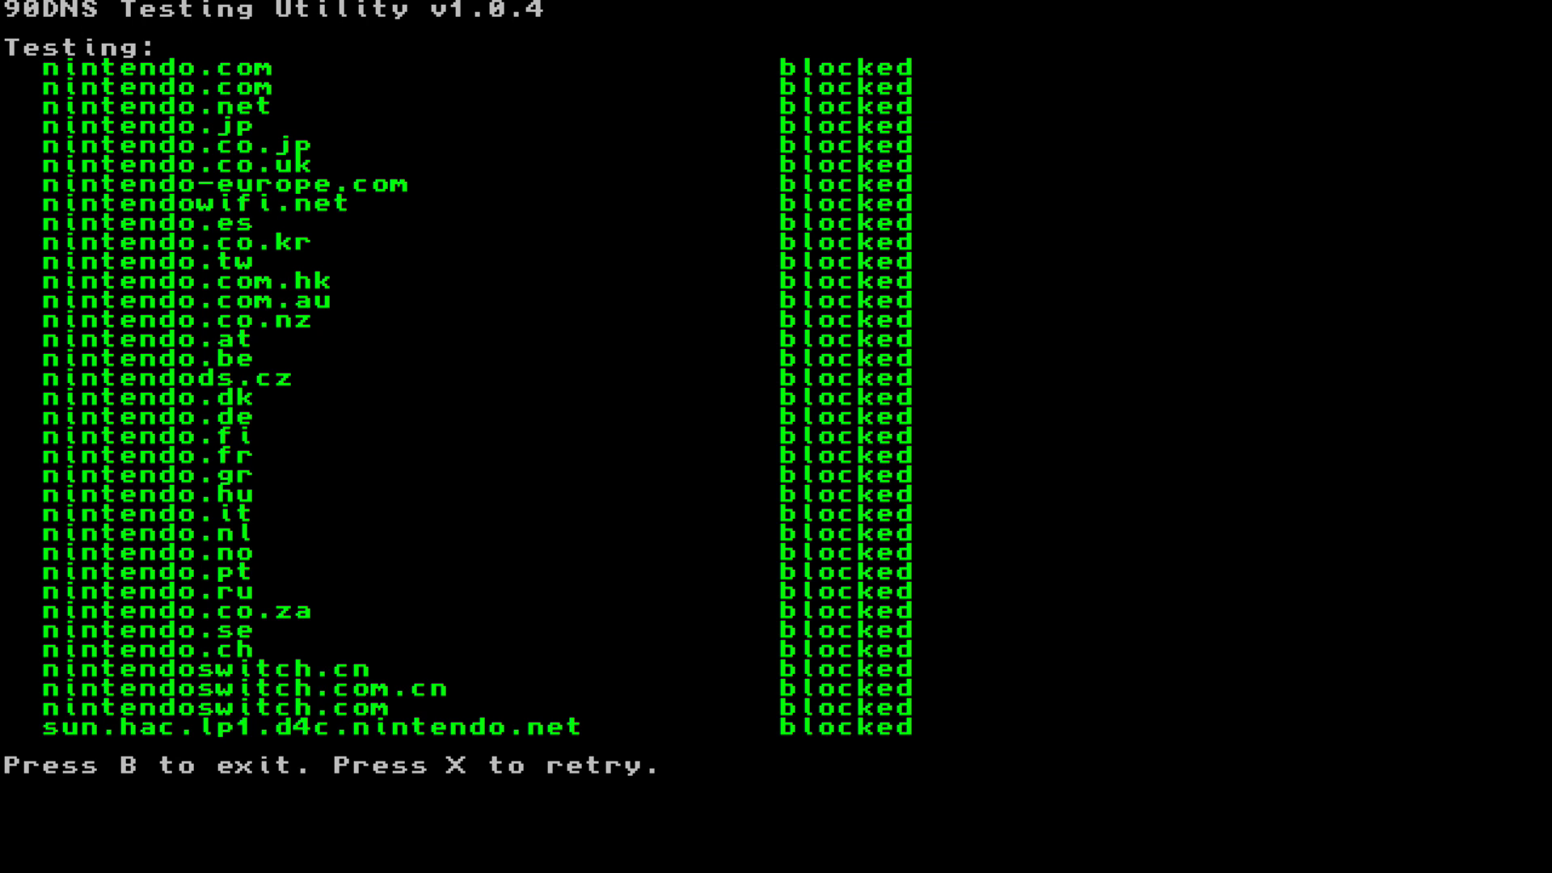
{"action": "key", "text": "b"}
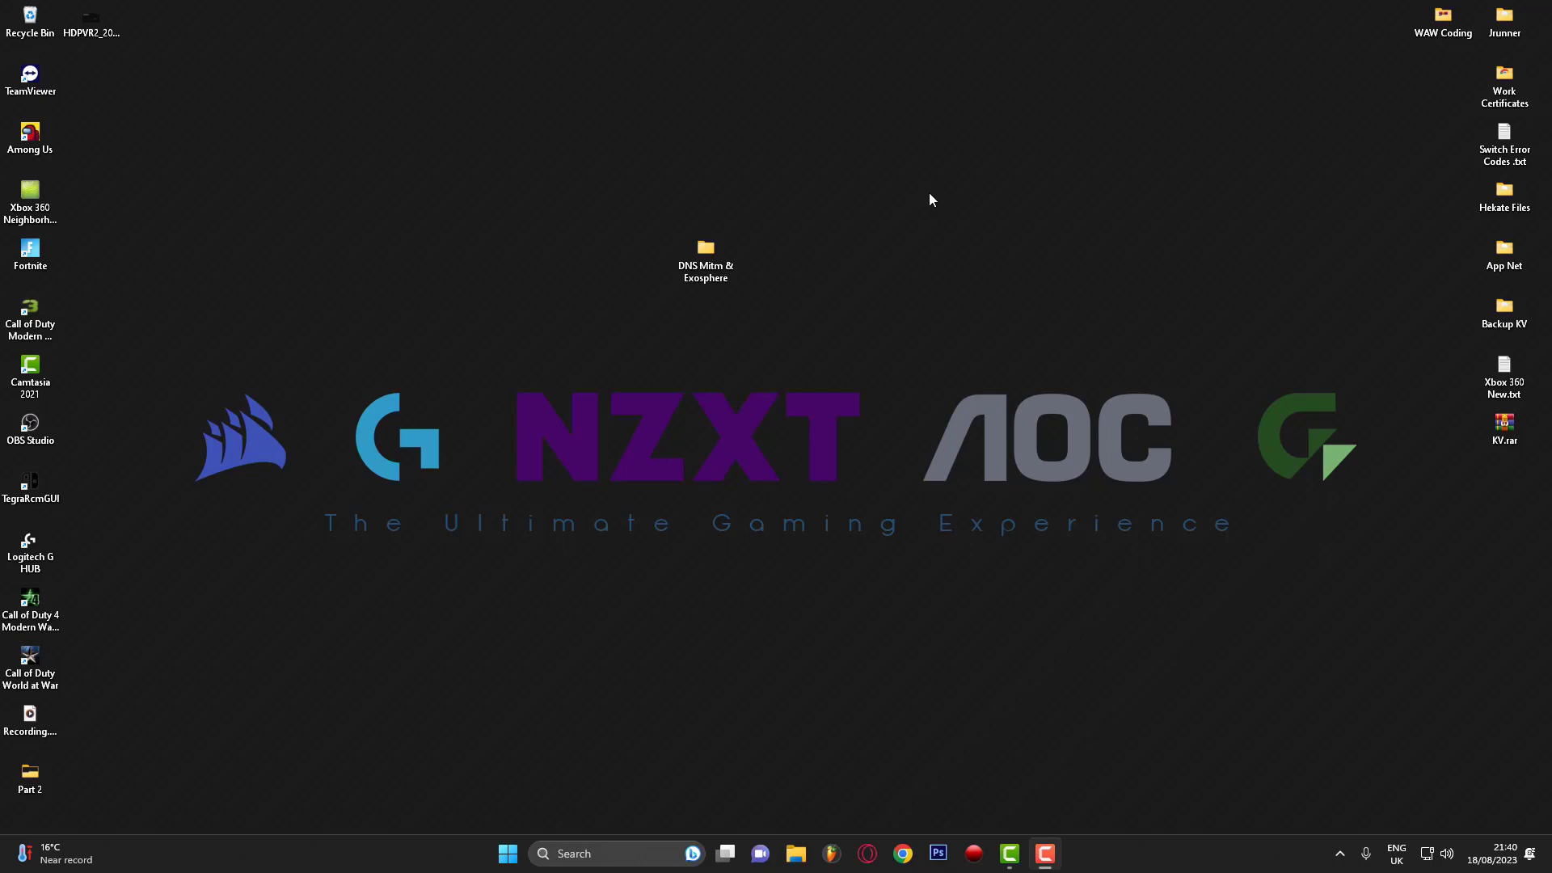
- Open the Exosphere/EmuNand folder inside DNS Mitm & Exosphere alongside the SWITCH SD (F:) window
{"action": "left_click_drag", "start_coordinate": [837, 237], "coordinate": [1170, 129]}
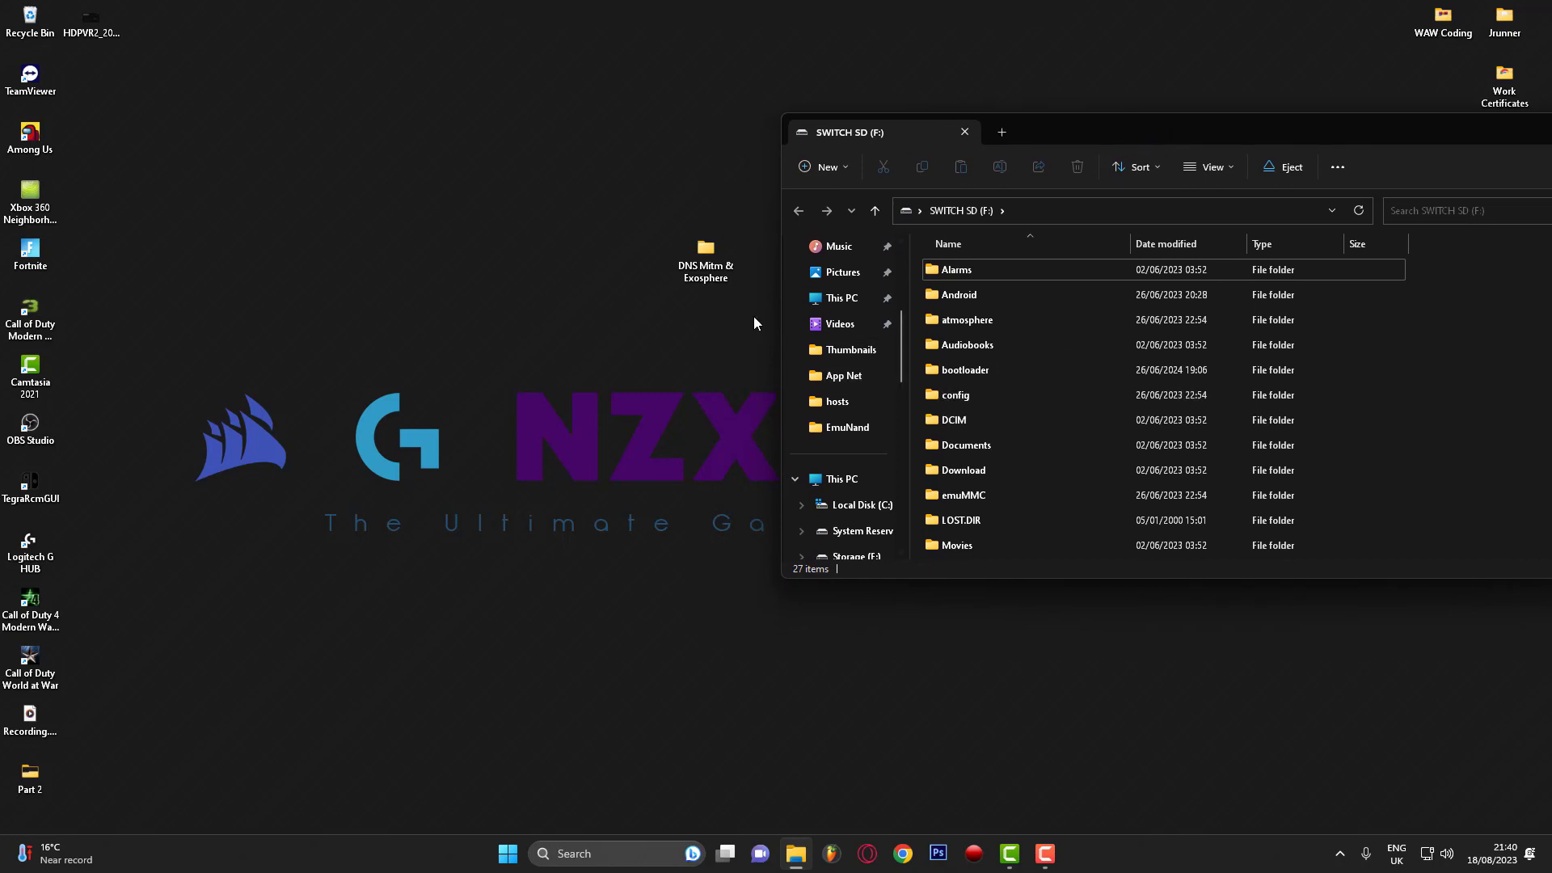
{"action": "double_click", "coordinate": [718, 272]}
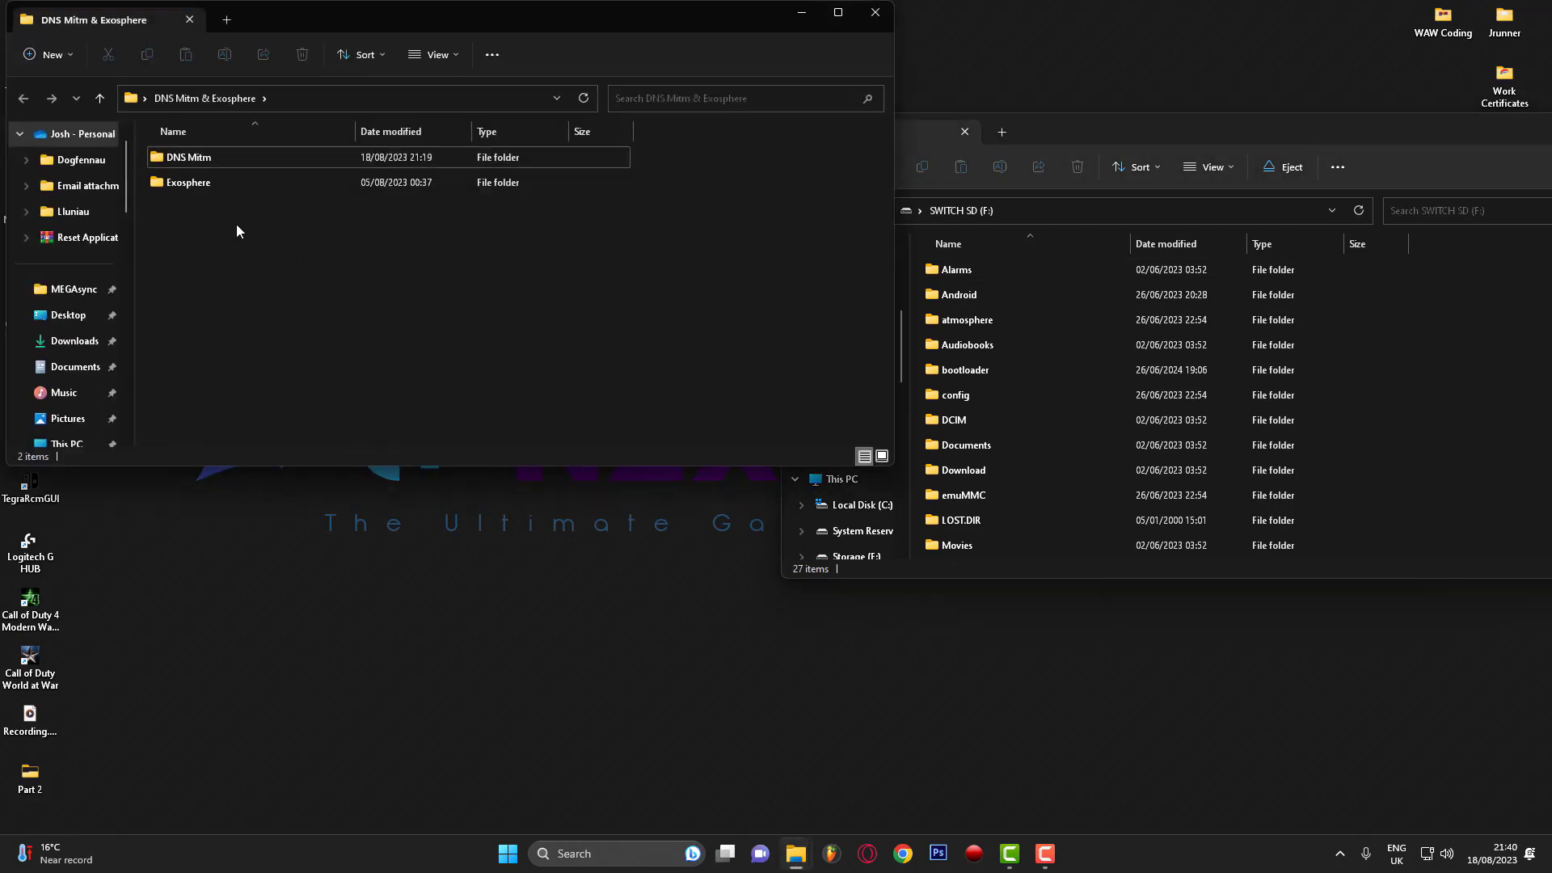
{"action": "left_click", "coordinate": [210, 188]}
{"action": "double_click", "coordinate": [211, 186]}
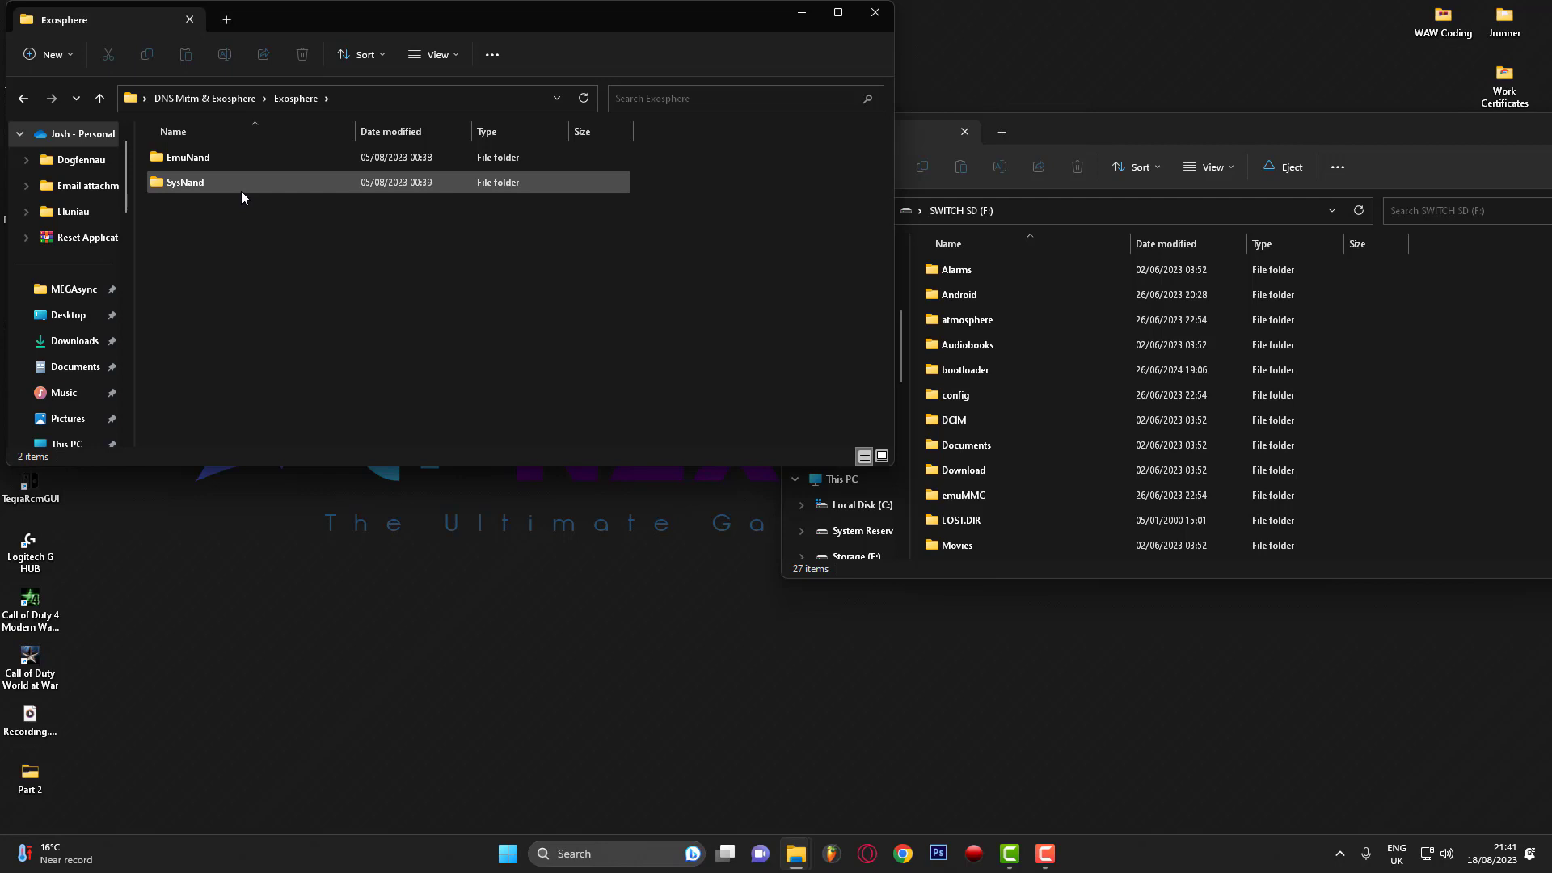
{"action": "double_click", "coordinate": [209, 163]}
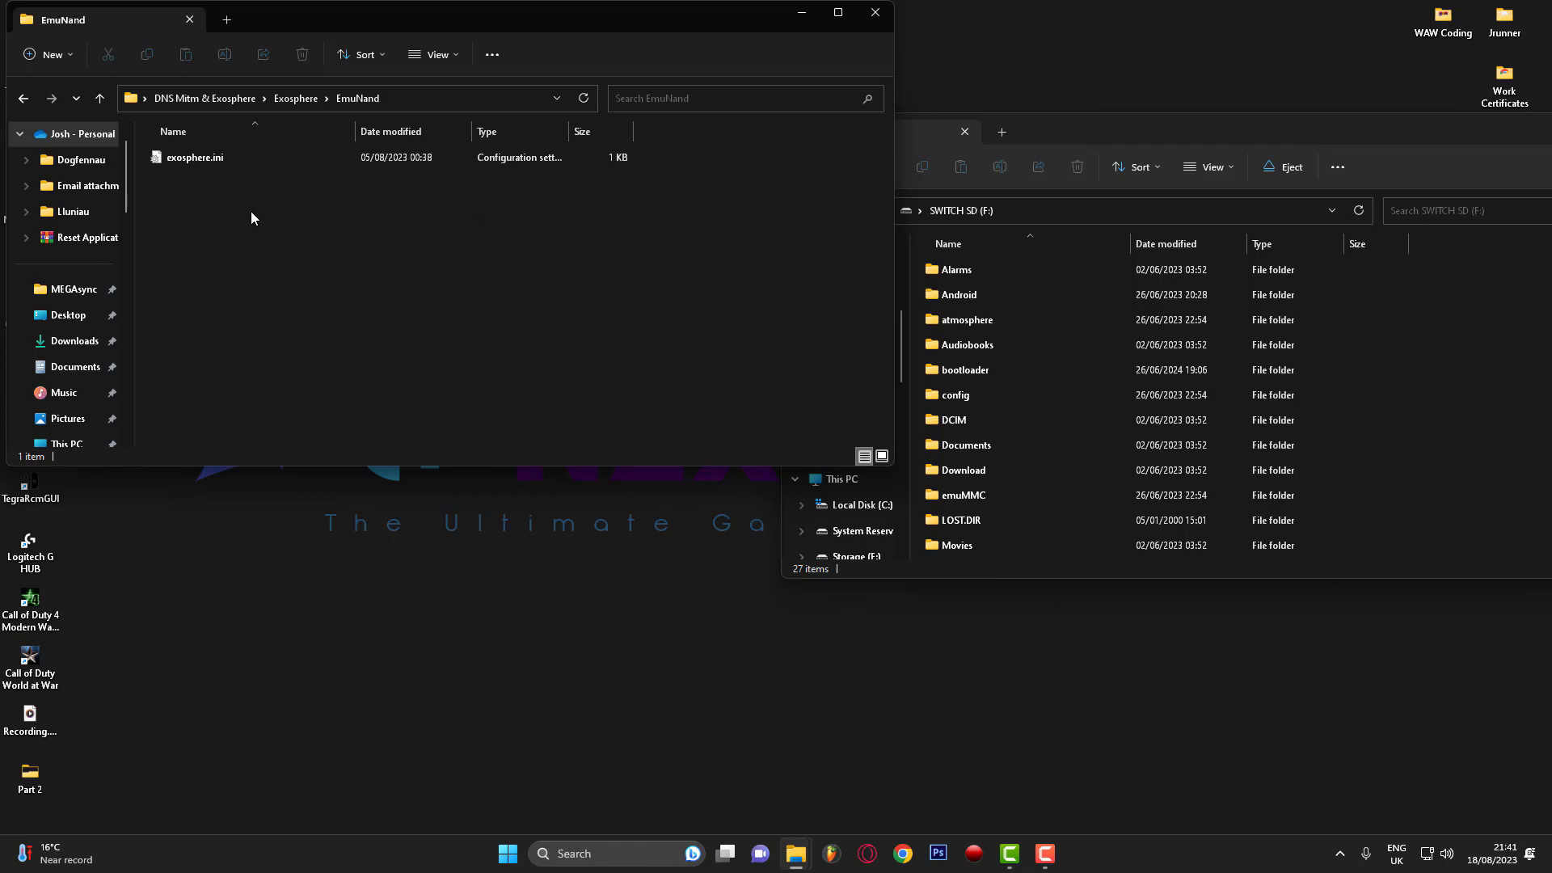
- Copy exosphere.ini from the EmuNand folder to the root of the SWITCH SD (F:) drive
{"action": "left_click", "coordinate": [219, 161]}
{"action": "left_click_drag", "start_coordinate": [218, 163], "coordinate": [1529, 457]}
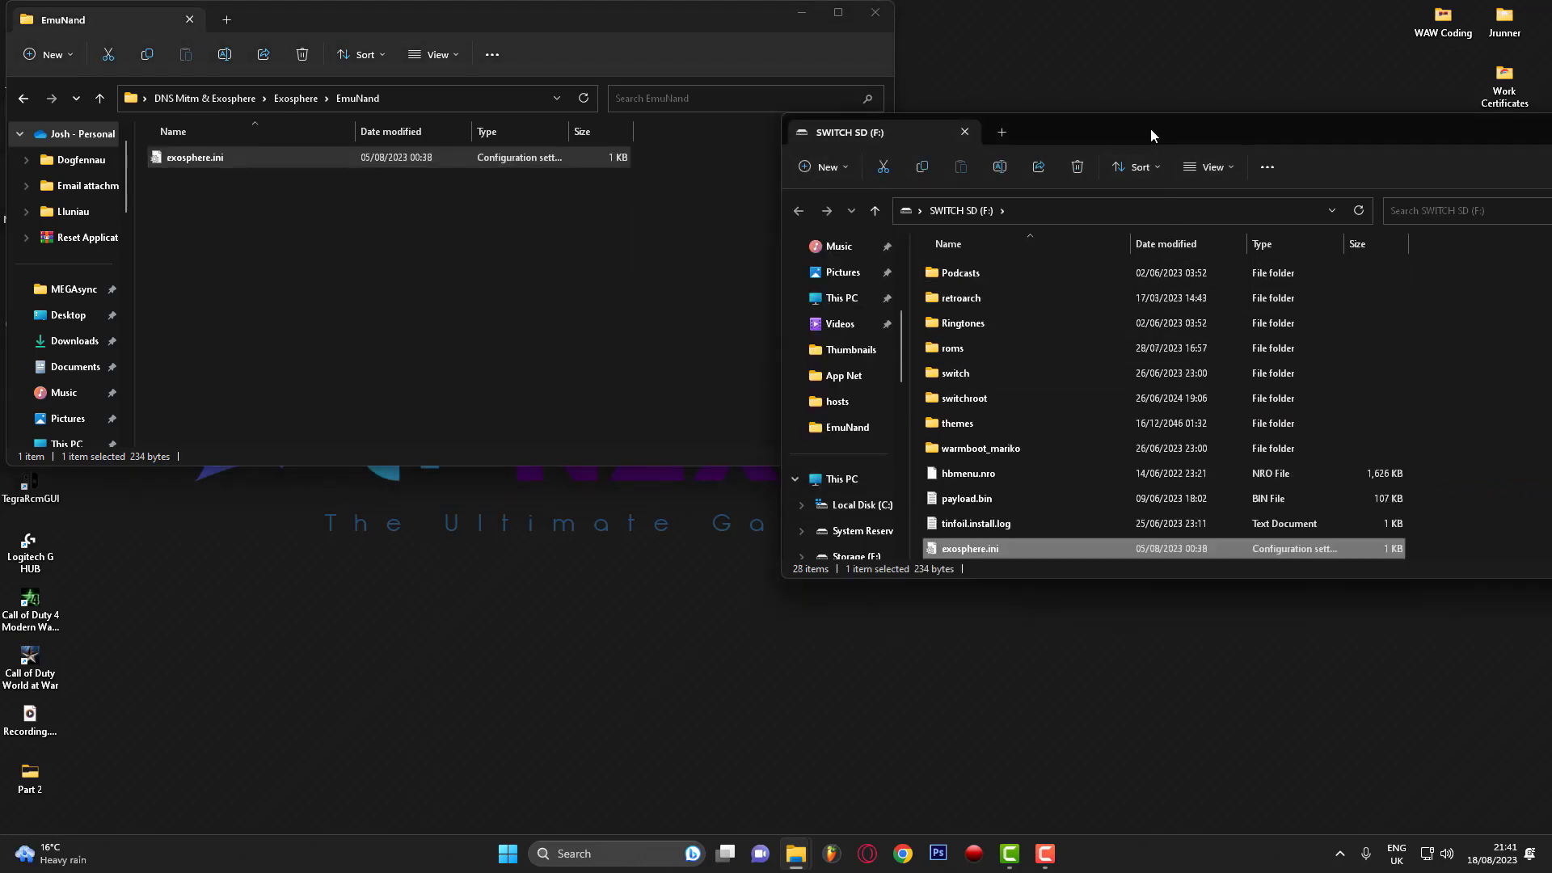
{"action": "left_click_drag", "start_coordinate": [1188, 135], "coordinate": [779, 203]}
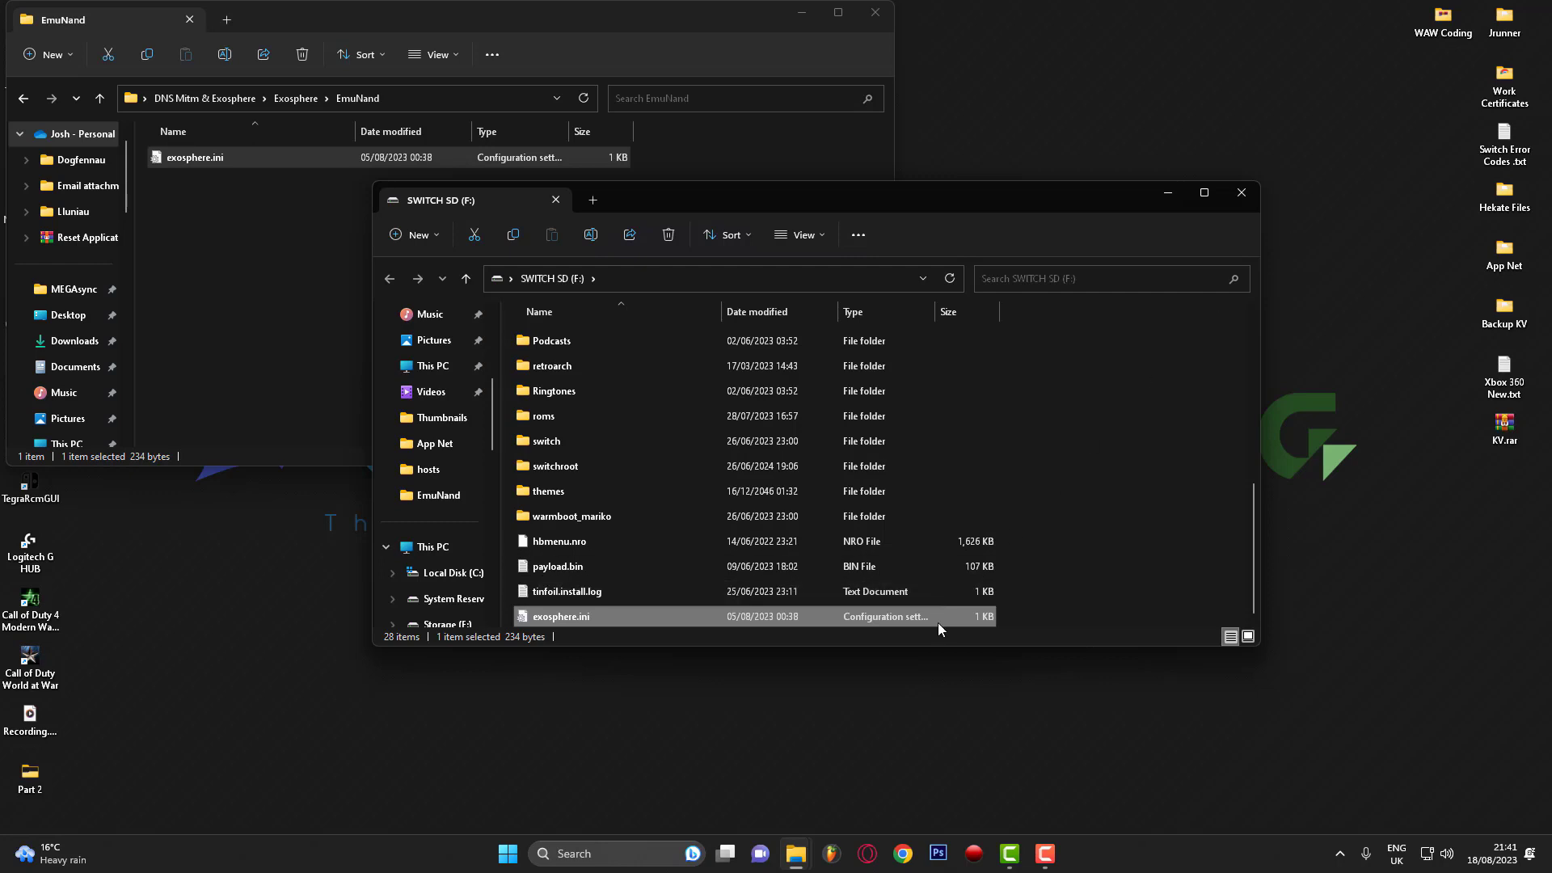
- Close both File Explorer windows and safely eject the UMS device holding the SWITCH SD (F:) drive
{"action": "left_click", "coordinate": [1250, 200]}
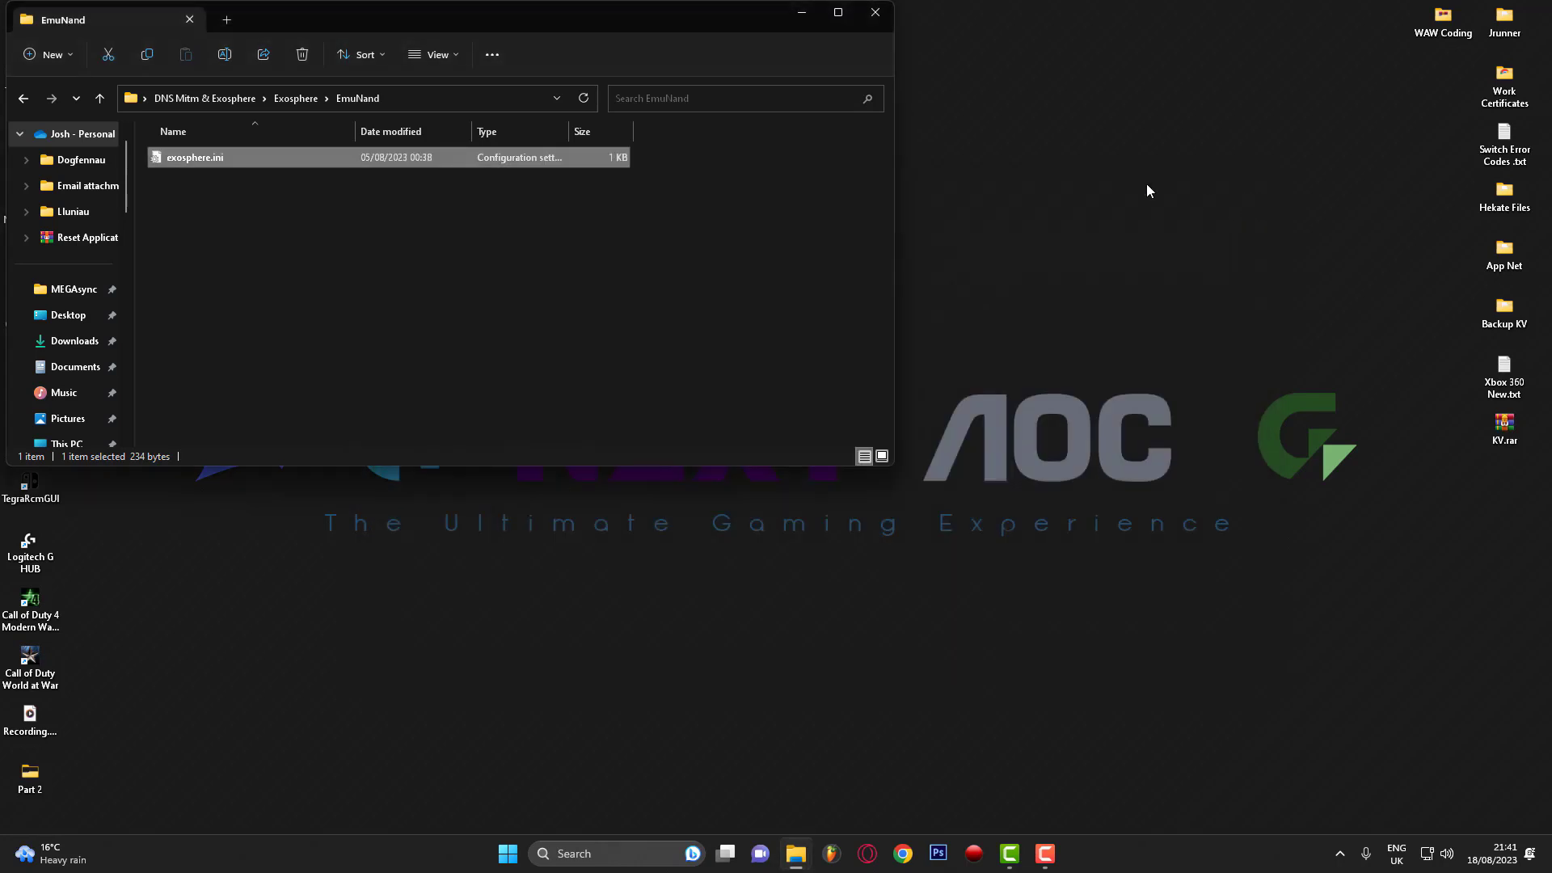
{"action": "left_click", "coordinate": [877, 14]}
{"action": "left_click", "coordinate": [1345, 860]}
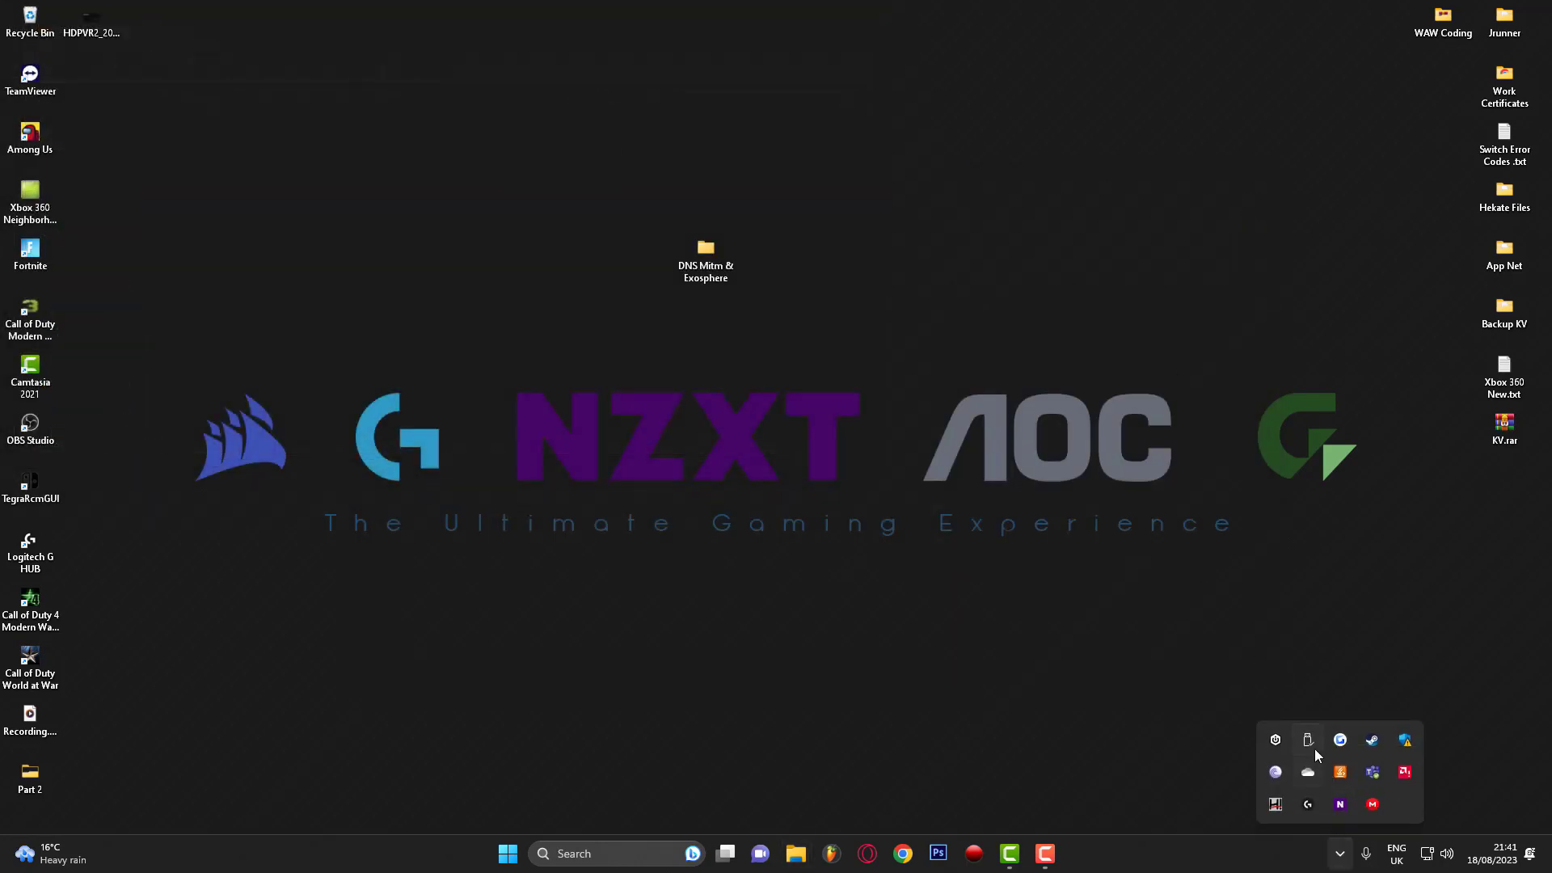
{"action": "left_click", "coordinate": [1313, 741]}
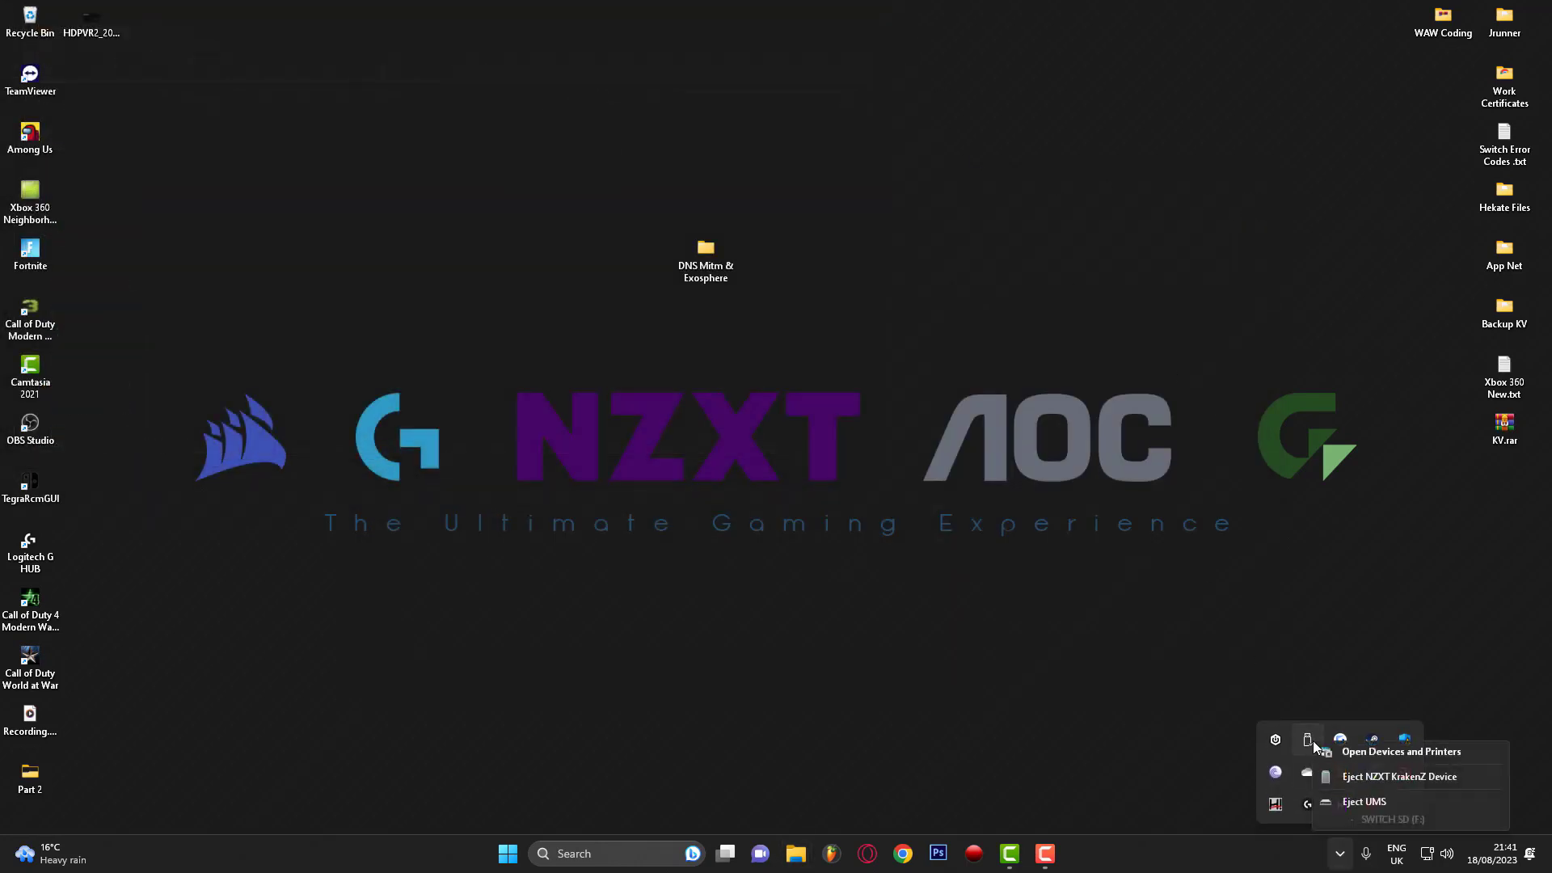
{"action": "left_click", "coordinate": [1358, 801]}
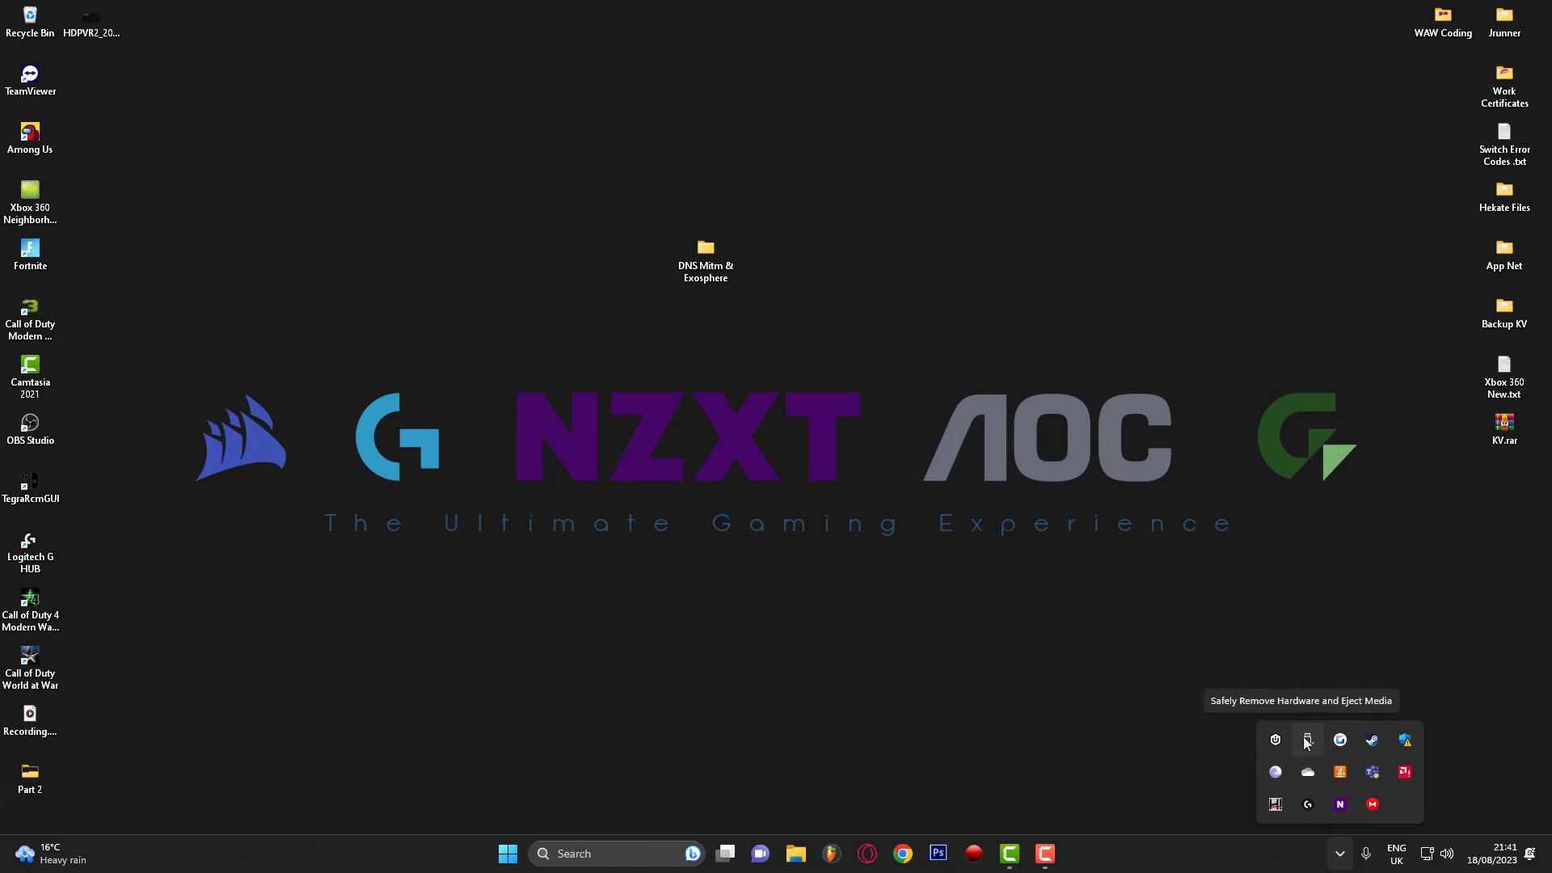
{"action": "left_click", "coordinate": [1175, 566]}
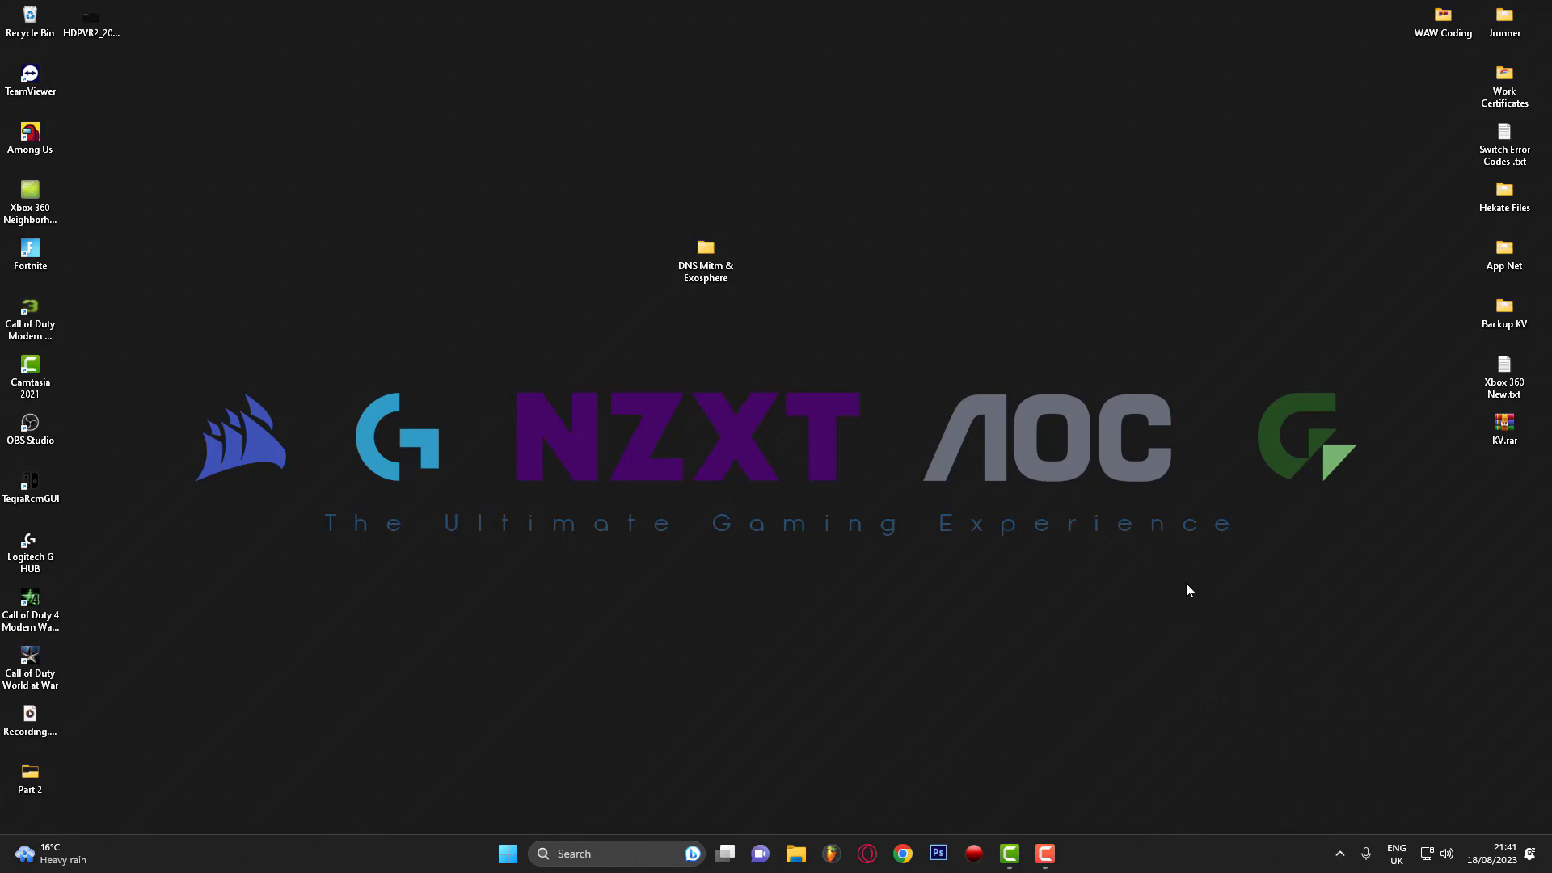